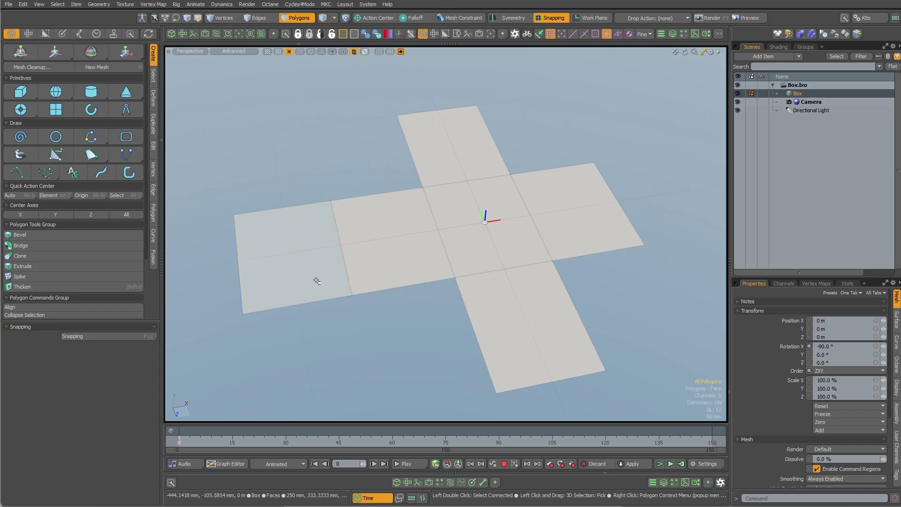
# - Examine the unfolded box mesh by picking its individual panels in turn, leaving nothing selected
pyautogui.click(308, 280)
pyautogui.click(554, 230)
pyautogui.click(462, 162)
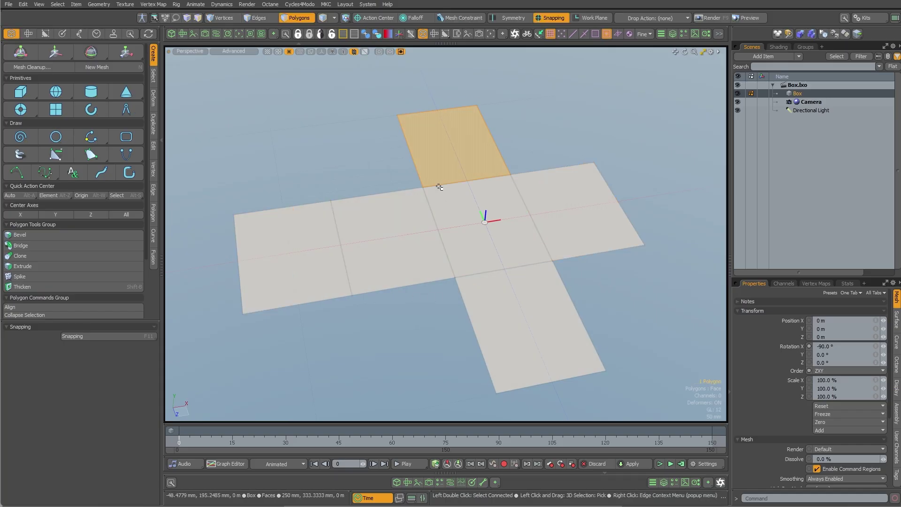
pyautogui.click(410, 222)
pyautogui.click(465, 256)
pyautogui.click(396, 345)
pyautogui.click(298, 267)
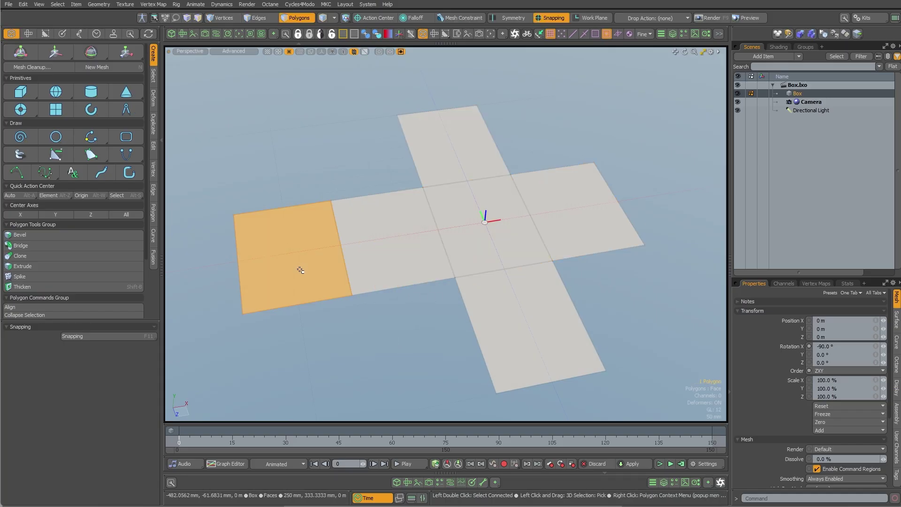
pyautogui.press('Up')
pyautogui.click(380, 359)
# - Add edge loops about 5 mm from each side of the fold between the outermost panel and its neighbour
pyautogui.keyDown('alt'); pyautogui.keyDown('shift'); pyautogui.moveTo(393, 349); pyautogui.dragTo(382, 337); pyautogui.keyUp('shift'); pyautogui.keyUp('alt')
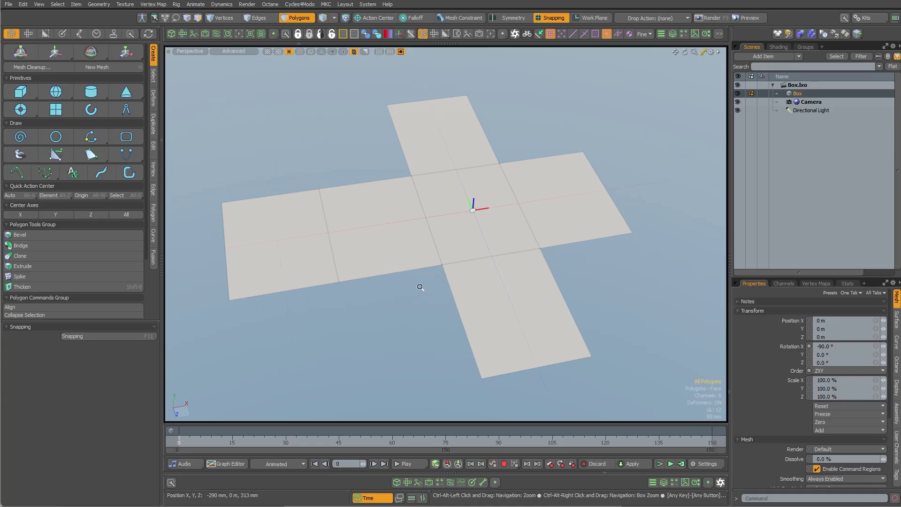
pyautogui.keyDown('ctrl'); pyautogui.keyDown('alt'); pyautogui.moveTo(420, 286); pyautogui.dragTo(437, 283); pyautogui.keyUp('alt'); pyautogui.keyUp('ctrl')
pyautogui.keyDown('ctrl'); pyautogui.keyDown('alt'); pyautogui.moveTo(566, 217); pyautogui.dragTo(558, 220); pyautogui.keyUp('alt'); pyautogui.keyUp('ctrl')
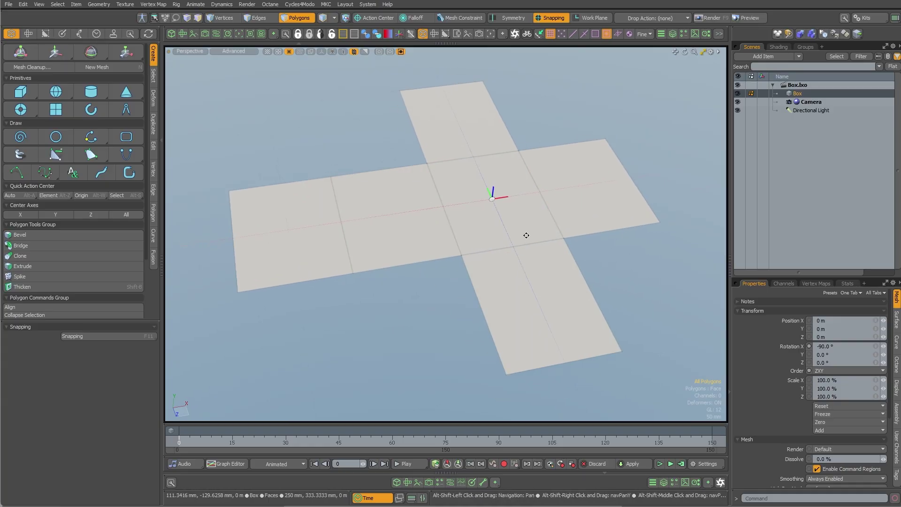
pyautogui.hotkey('alt', 'l')
pyautogui.scroll(4, 392, 262)
pyautogui.click(356, 290)
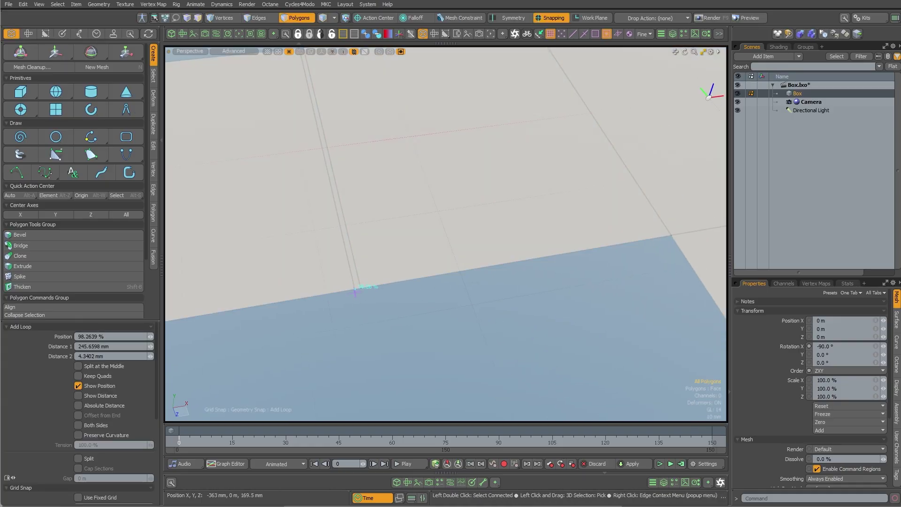
pyautogui.moveTo(353, 292); pyautogui.dragTo(341, 294)
pyautogui.scroll(-5, 431, 285)
pyautogui.scroll(6, 485, 269)
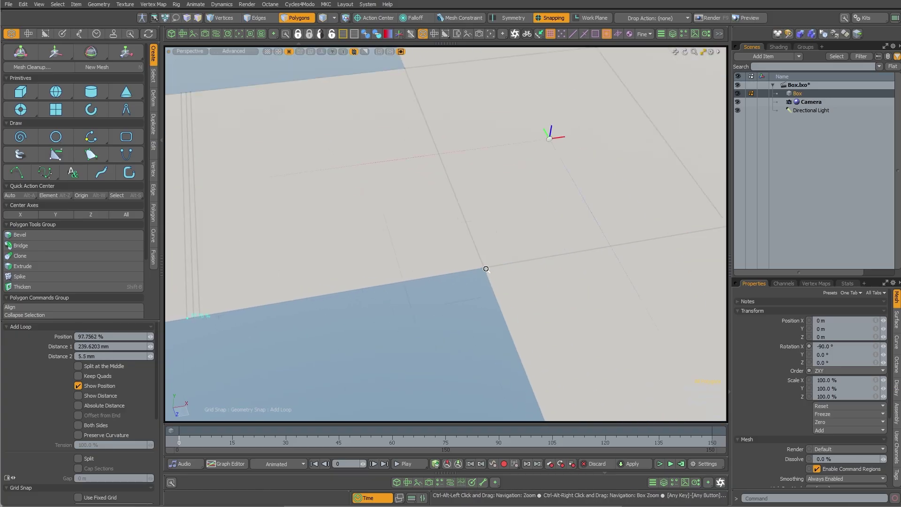
# - Add matching edge loops on both sides of the fold between the centre panel and the adjoining long-arm panel
pyautogui.keyDown('shift'); pyautogui.click(487, 271); pyautogui.keyUp('shift')
pyautogui.moveTo(488, 270); pyautogui.dragTo(474, 271)
pyautogui.press('q')
pyautogui.scroll(-5, 433, 299)
pyautogui.keyDown('alt'); pyautogui.keyDown('shift'); pyautogui.moveTo(432, 300); pyautogui.dragTo(424, 370); pyautogui.keyUp('shift'); pyautogui.keyUp('alt')
pyautogui.scroll(-3, 469, 298)
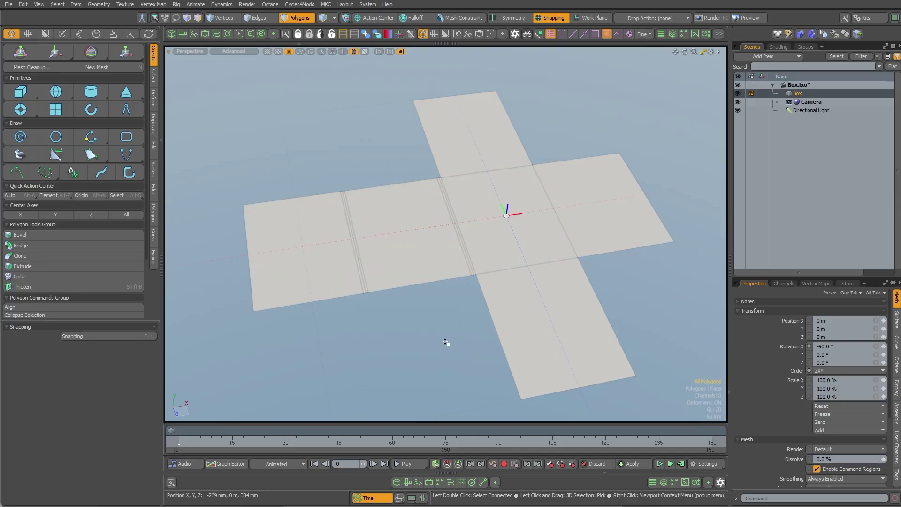
# - Select the outermost panel's vertices including its fold loops, show the mesh operations list, and apply a Transform deformer to them
pyautogui.press('1')
pyautogui.moveTo(202, 160); pyautogui.dragTo(408, 335)
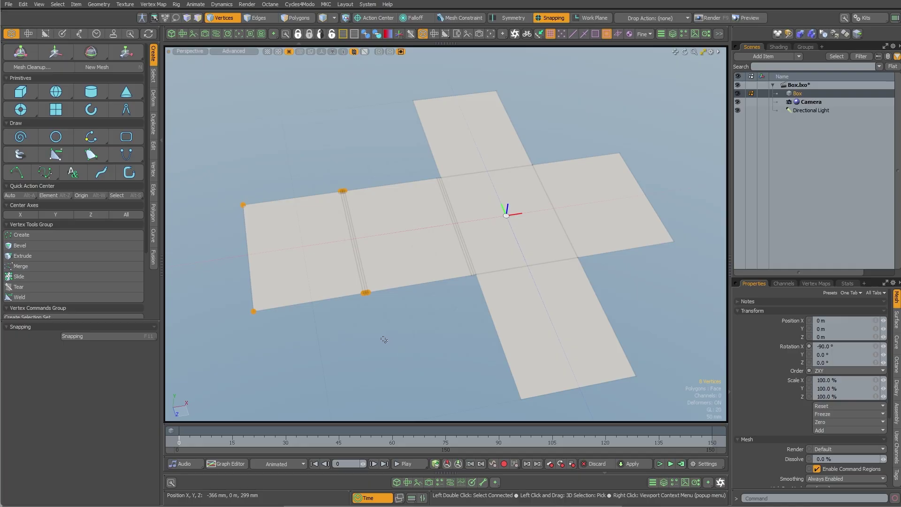
pyautogui.click(80, 33)
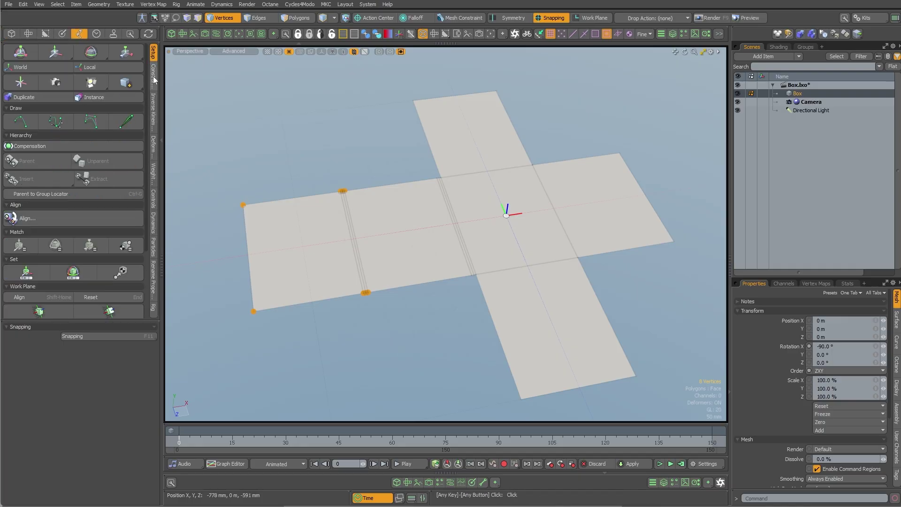
pyautogui.click(153, 147)
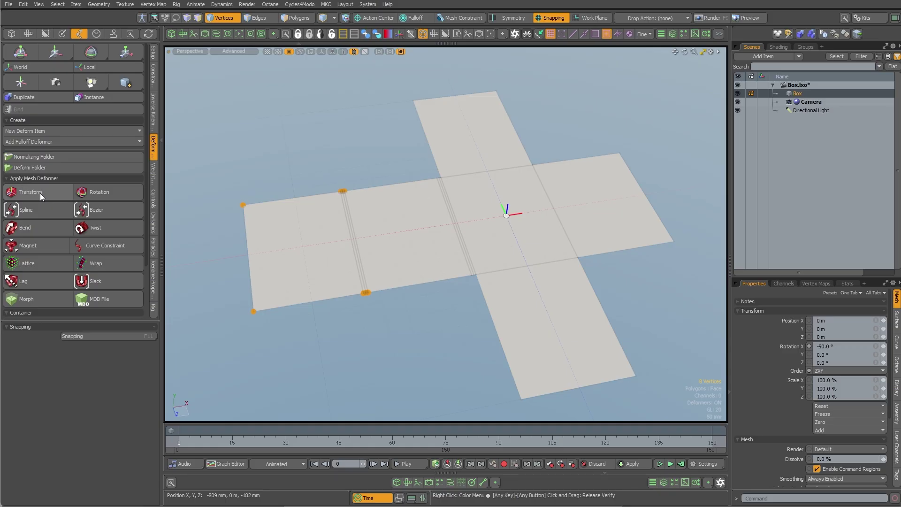
pyautogui.click(672, 36)
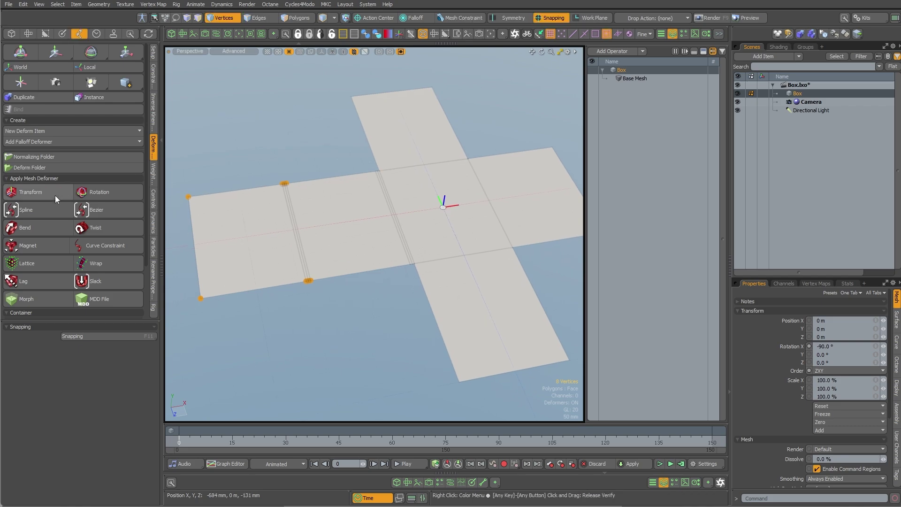
pyautogui.click(43, 193)
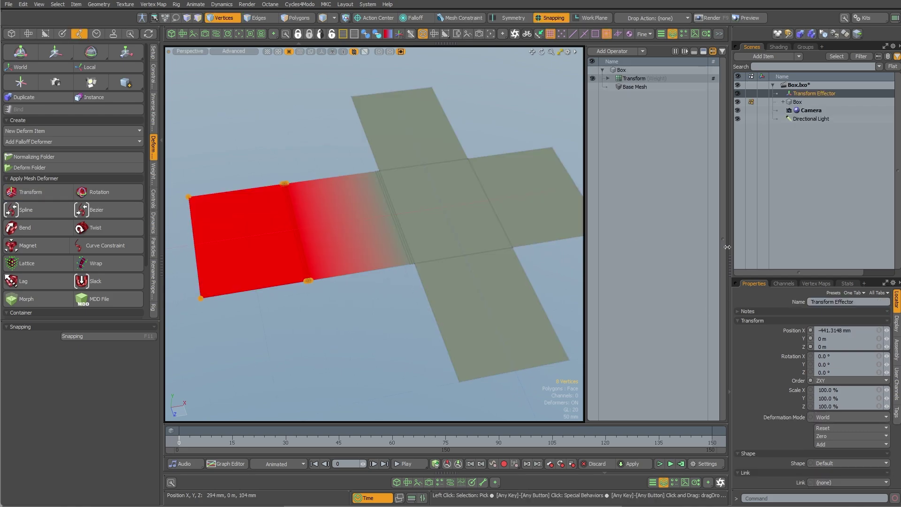
# - Display the mesh's vertex maps and enter Setup mode with the Transform Effector selected
pyautogui.hotkey('ctrl', '3')
pyautogui.moveTo(282, 248)
pyautogui.keyDown('ctrl'); pyautogui.keyDown('alt'); pyautogui.mouseDown()
pyautogui.moveTo(328, 236)
pyautogui.moveTo(299, 251)
pyautogui.mouseUp(); pyautogui.keyUp('alt'); pyautogui.keyUp('ctrl')
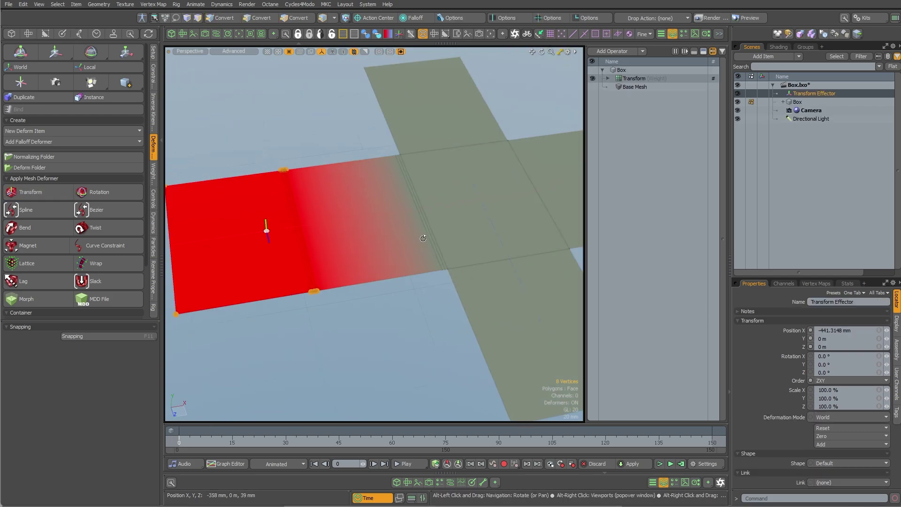
pyautogui.click(808, 284)
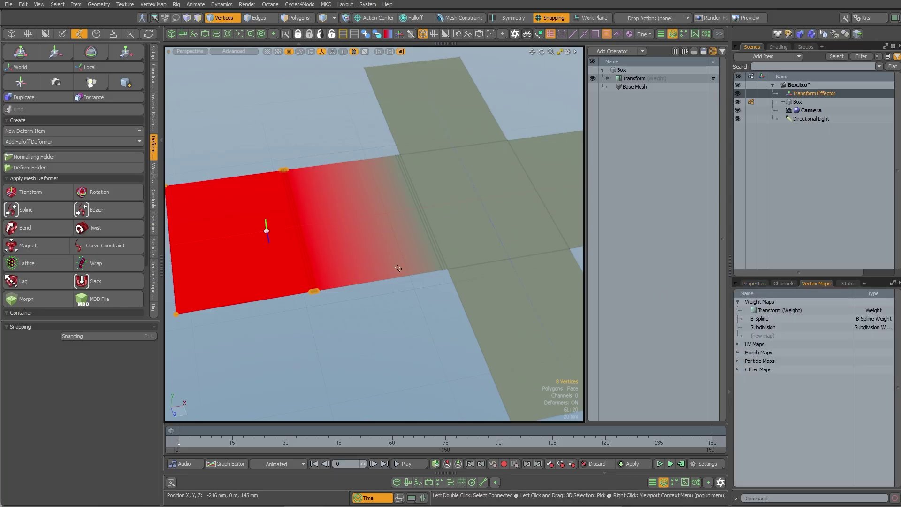
pyautogui.click(799, 102)
pyautogui.click(800, 94)
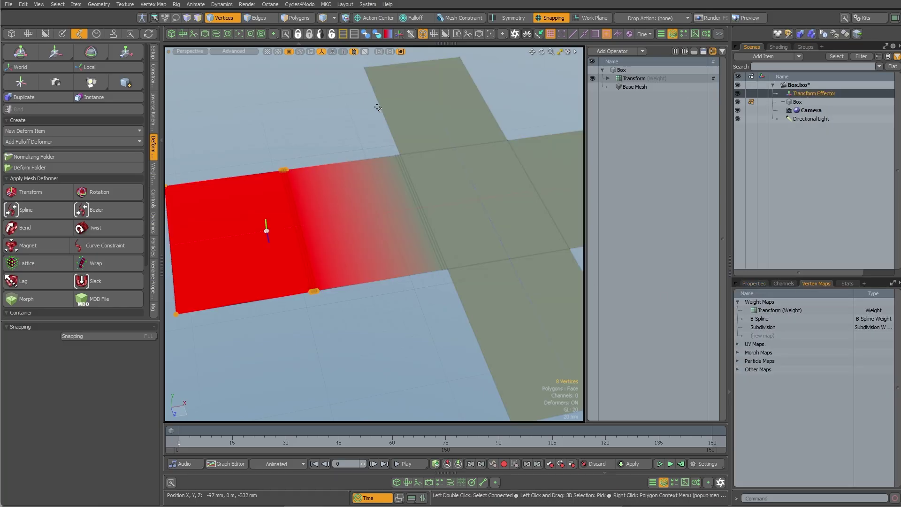
pyautogui.click(266, 227)
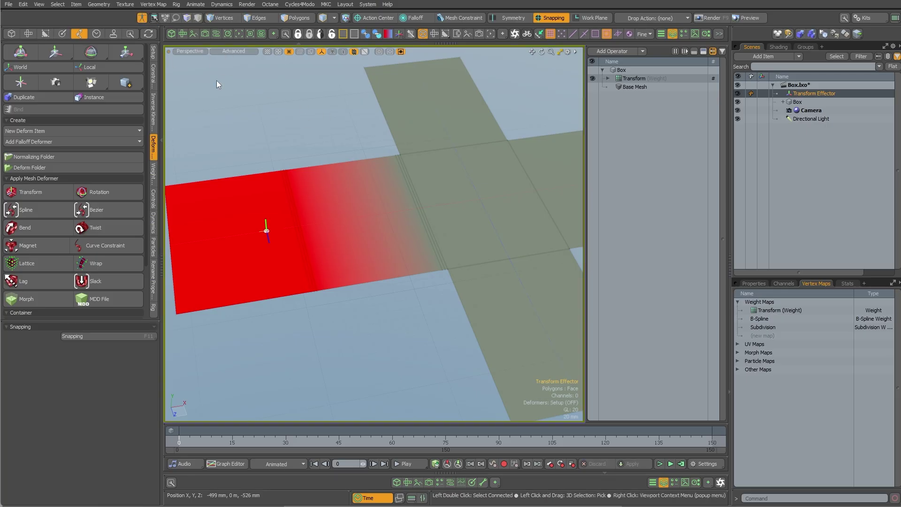
pyautogui.keyDown('ctrl'); pyautogui.keyDown('alt'); pyautogui.moveTo(265, 225); pyautogui.dragTo(359, 229); pyautogui.keyUp('alt'); pyautogui.keyUp('ctrl')
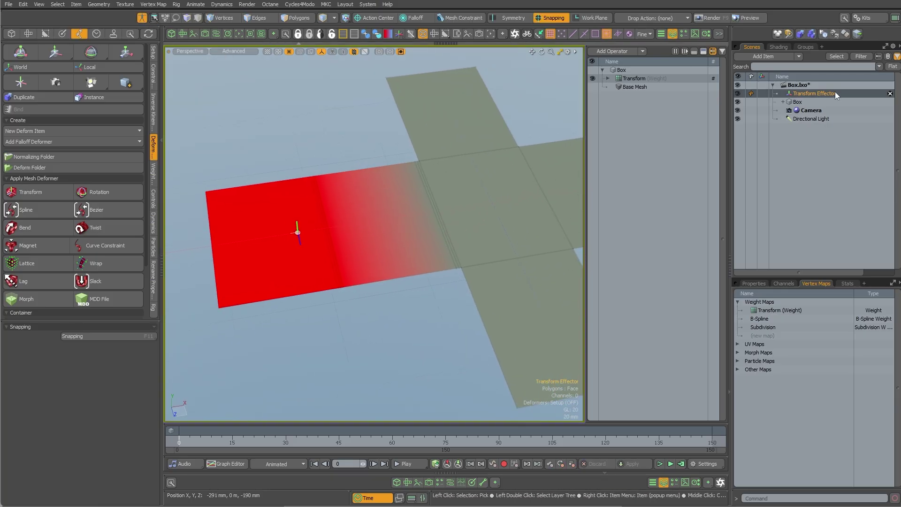
# - In a default-shaded top view with grid snapping off, move the Transform Effector 66.3148 mm along X onto the outer fold line
pyautogui.press('w')
pyautogui.press('KP_1')
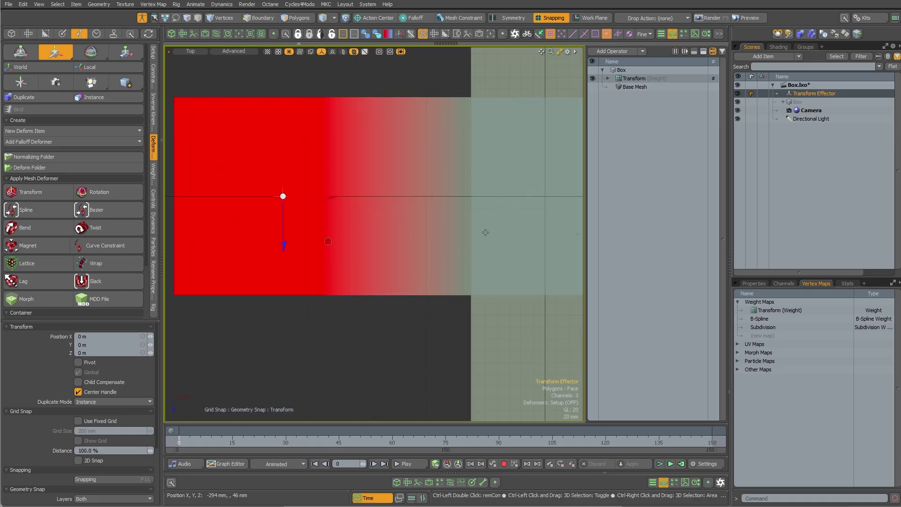
pyautogui.keyDown('alt'); pyautogui.keyDown('shift'); pyautogui.moveTo(476, 256); pyautogui.dragTo(453, 254); pyautogui.keyUp('shift'); pyautogui.keyUp('alt')
pyautogui.press('KP_5')
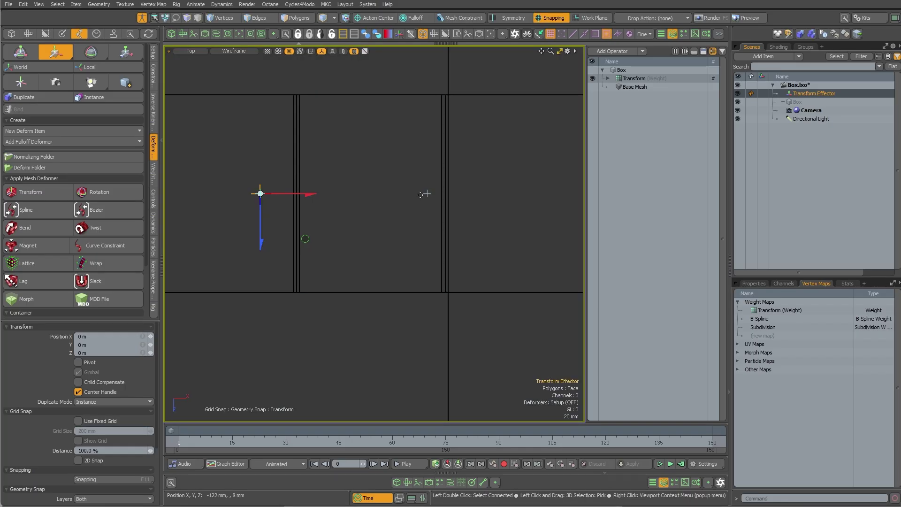
pyautogui.hotkey('ctrl', 'space')
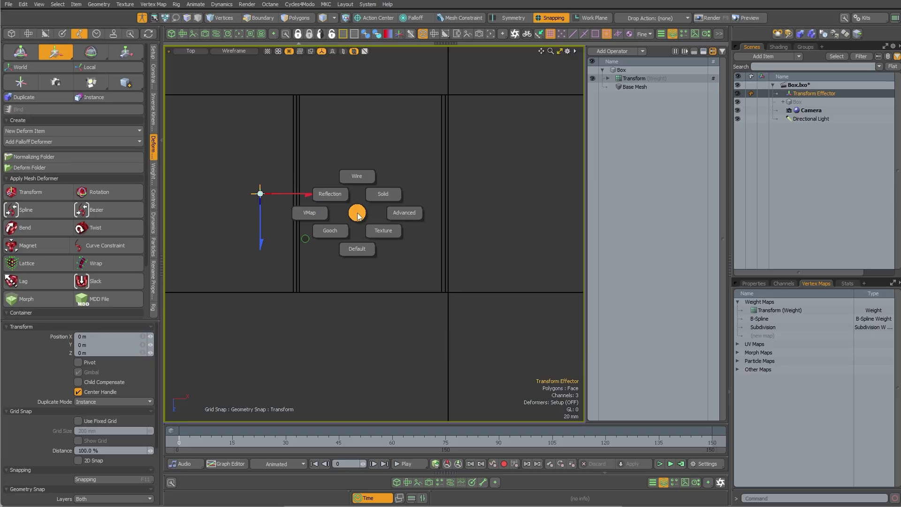
pyautogui.click(356, 248)
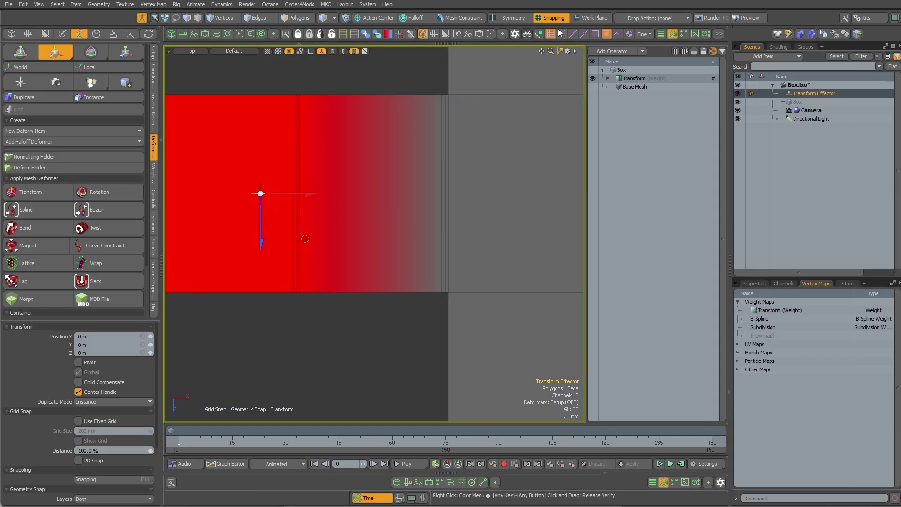
pyautogui.click(551, 35)
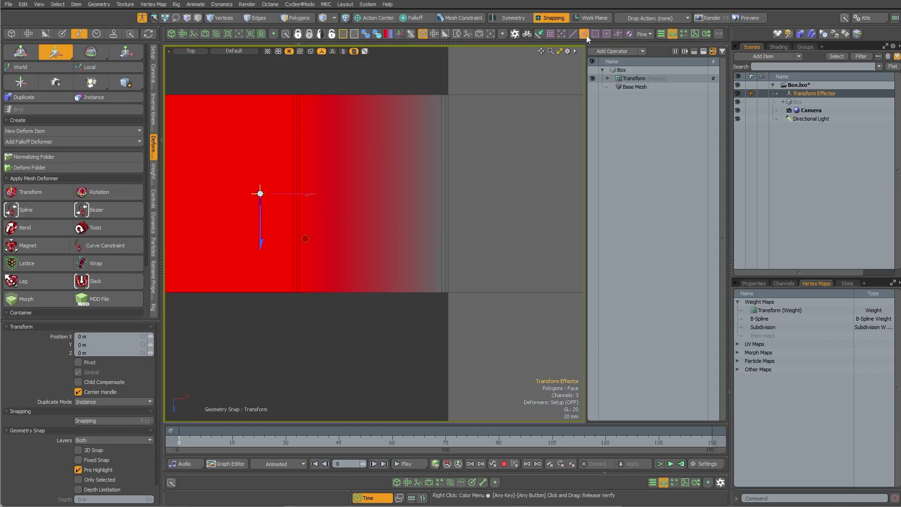
pyautogui.keyDown('ctrl'); pyautogui.keyDown('alt'); pyautogui.moveTo(271, 184); pyautogui.dragTo(300, 184); pyautogui.keyUp('alt'); pyautogui.keyUp('ctrl')
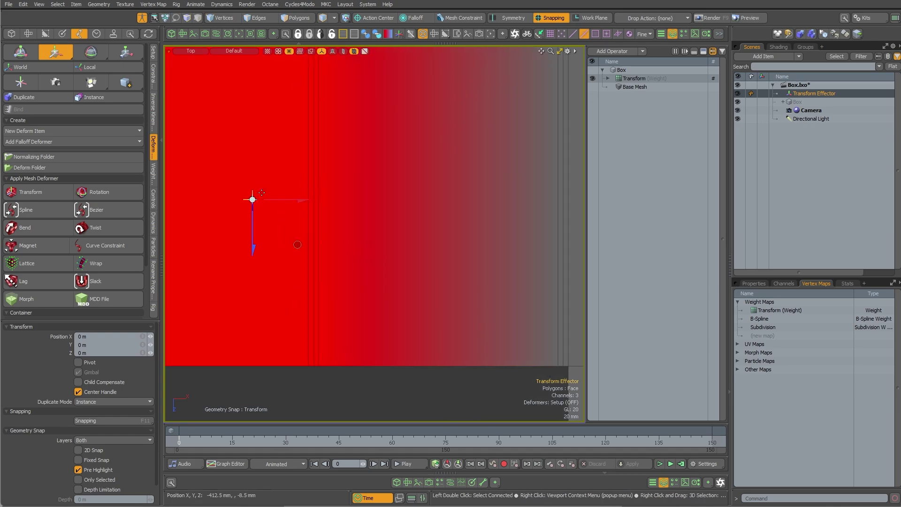
pyautogui.moveTo(253, 200); pyautogui.dragTo(319, 199)
pyautogui.keyDown('ctrl'); pyautogui.keyDown('alt'); pyautogui.moveTo(419, 186); pyautogui.dragTo(393, 202); pyautogui.keyUp('alt'); pyautogui.keyUp('ctrl')
# - Return to the perspective view and leave Setup mode
pyautogui.hotkey('ctrl', 'space')
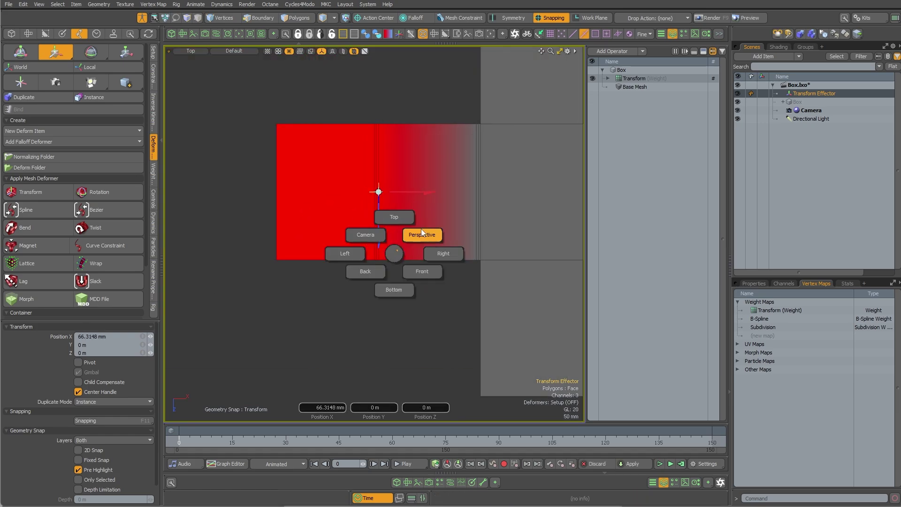
pyautogui.click(422, 236)
pyautogui.keyDown('alt'); pyautogui.moveTo(413, 164); pyautogui.dragTo(399, 138); pyautogui.keyUp('alt')
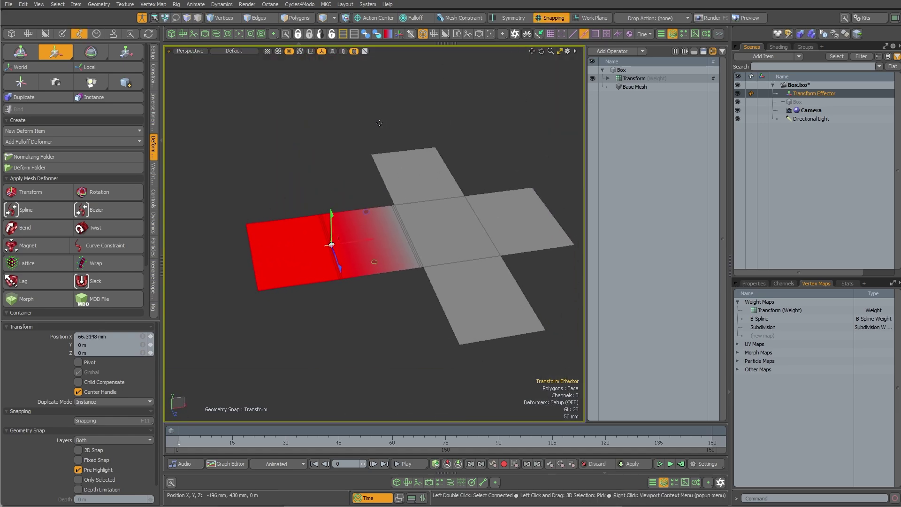
pyautogui.click(141, 18)
pyautogui.press('e')
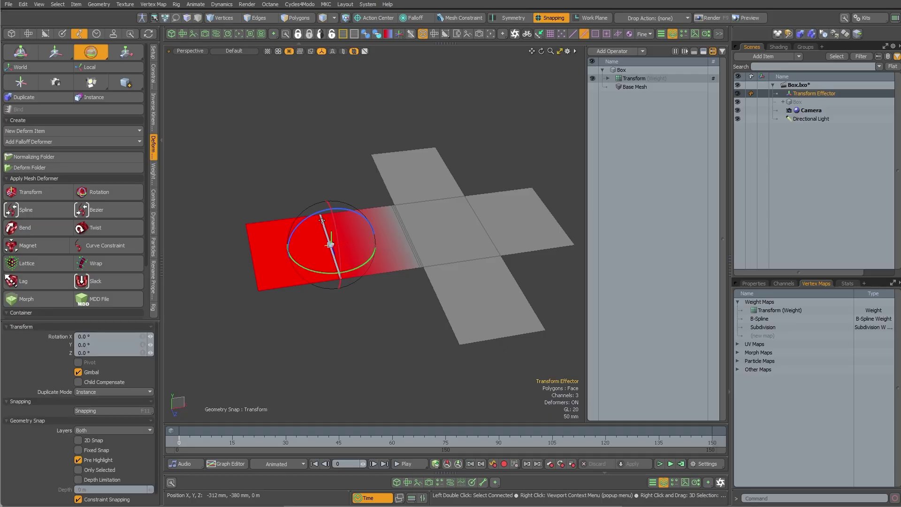
pyautogui.moveTo(283, 219); pyautogui.dragTo(302, 224)
pyautogui.hotkey('ctrl', 'z')
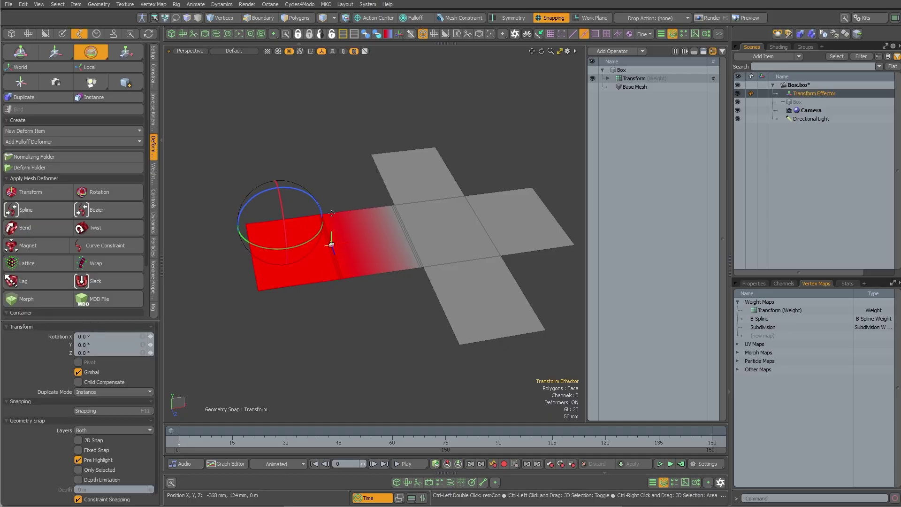
# - Turn off snapping and set the action center to Pivot with a Local axis, testing the effector's rotation and undoing it
pyautogui.press('x')
pyautogui.hotkey('ctrl', '3')
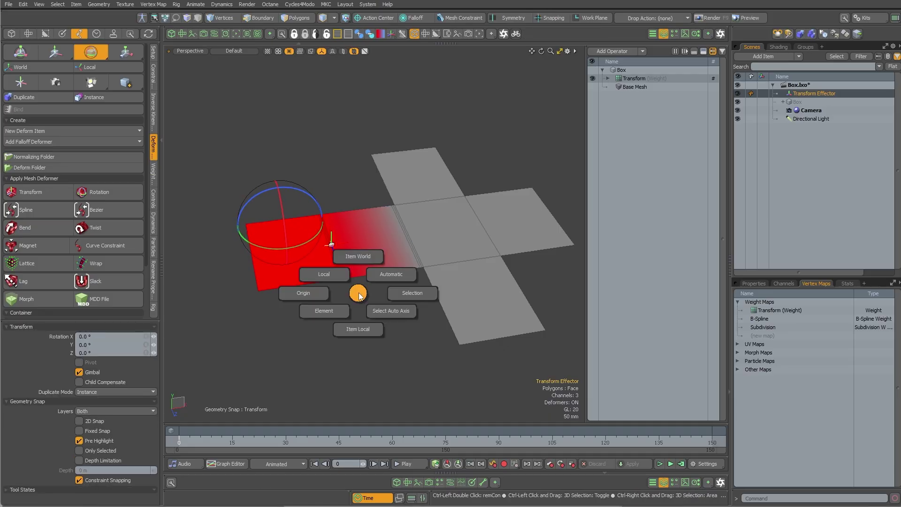
pyautogui.click(324, 274)
pyautogui.moveTo(319, 218); pyautogui.dragTo(363, 227)
pyautogui.hotkey('ctrl', 'z')
# - Set the Transform weight of the outer fold's loop edge nearest the centre panel to 0 %
pyautogui.keyDown('ctrl'); pyautogui.keyDown('alt'); pyautogui.moveTo(333, 273); pyautogui.dragTo(375, 266); pyautogui.keyUp('alt'); pyautogui.keyUp('ctrl')
pyautogui.press('space')
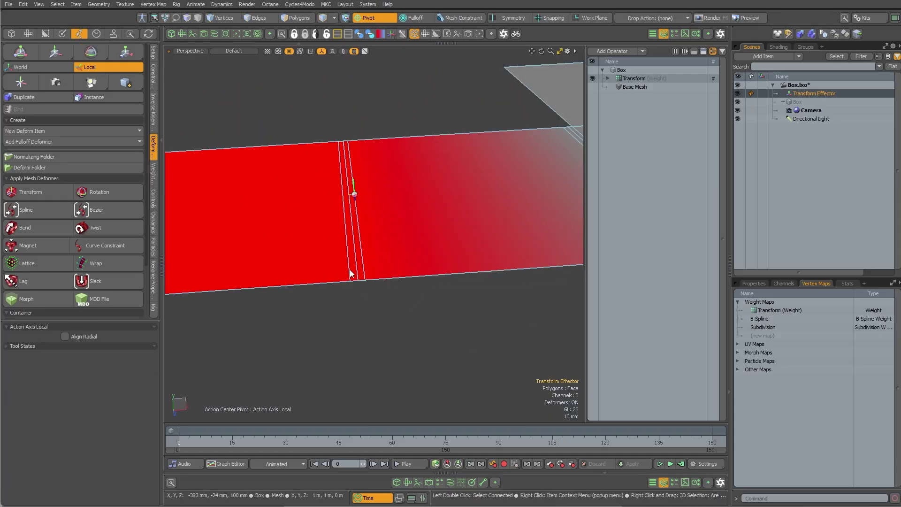
pyautogui.press('2')
pyautogui.click(364, 268)
pyautogui.press('shift')
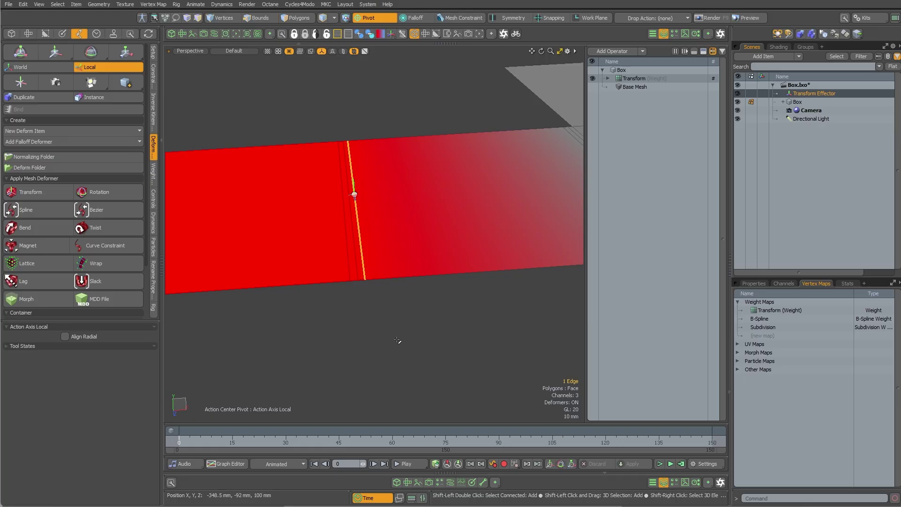
pyautogui.hotkey('shift', 'w')
pyautogui.moveTo(414, 339); pyautogui.dragTo(376, 338)
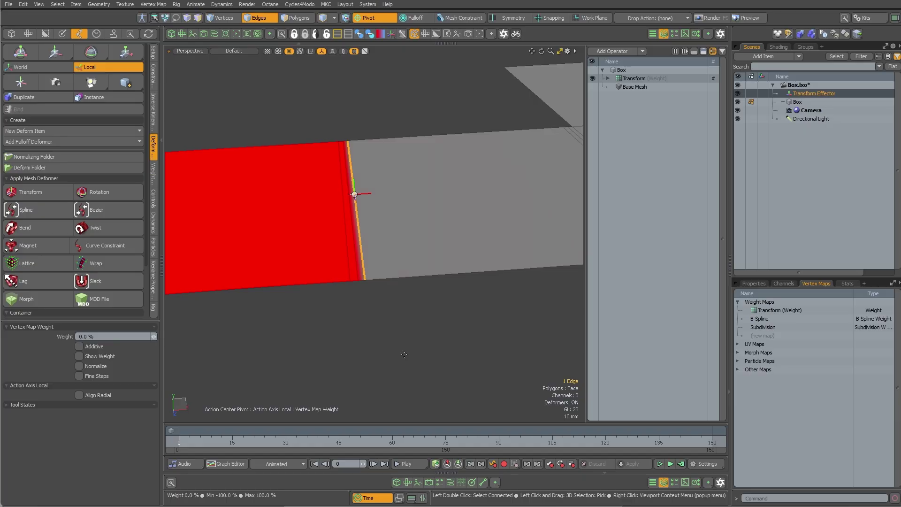
pyautogui.press('space')
pyautogui.click(408, 349)
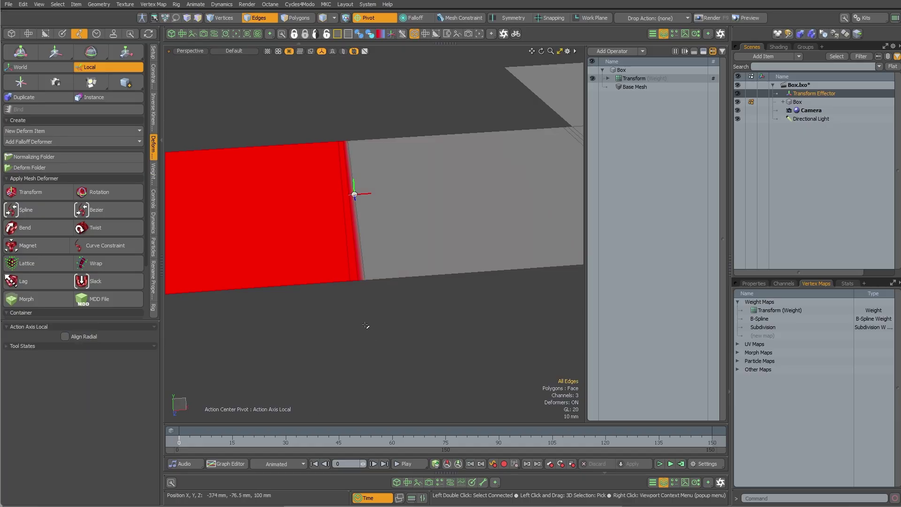
# - Set the Transform weight of the outer fold's middle edge to about 51.5 %
pyautogui.click(357, 274)
pyautogui.hotkey('shift', 'w')
pyautogui.moveTo(406, 347); pyautogui.dragTo(452, 338)
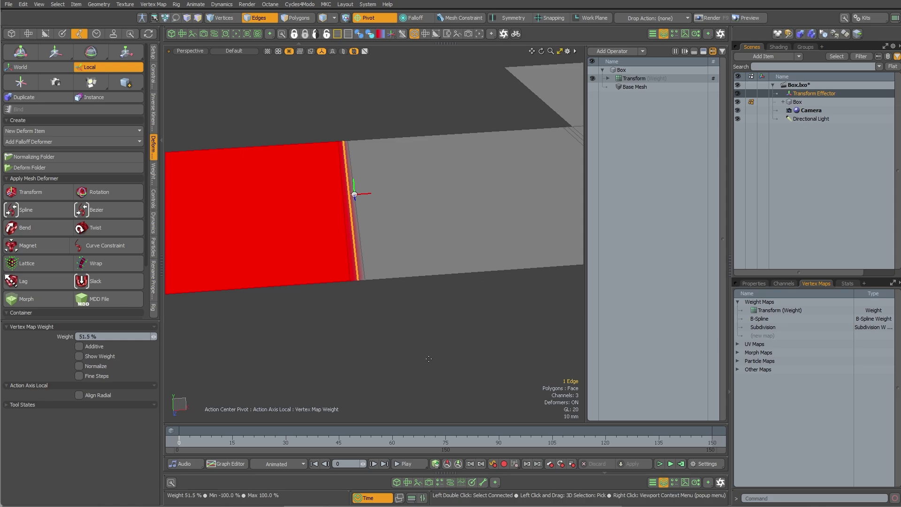
pyautogui.press('space')
pyautogui.click(399, 350)
# - Add two edge loops to the outer fold with Add Loop, one on each side of its middle edge
pyautogui.scroll(3, 356, 287)
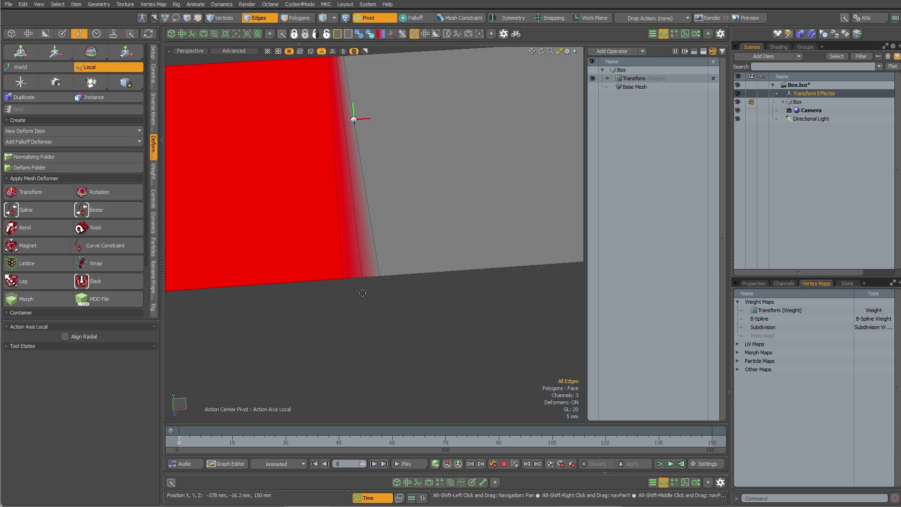
pyautogui.hotkey('alt', 'l')
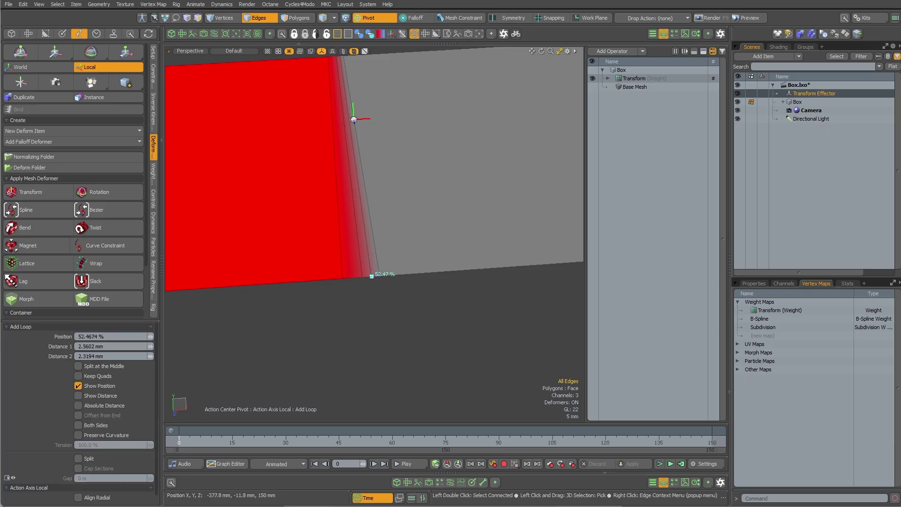
pyautogui.keyDown('shift'); pyautogui.click(354, 278); pyautogui.keyUp('shift')
pyautogui.press('space')
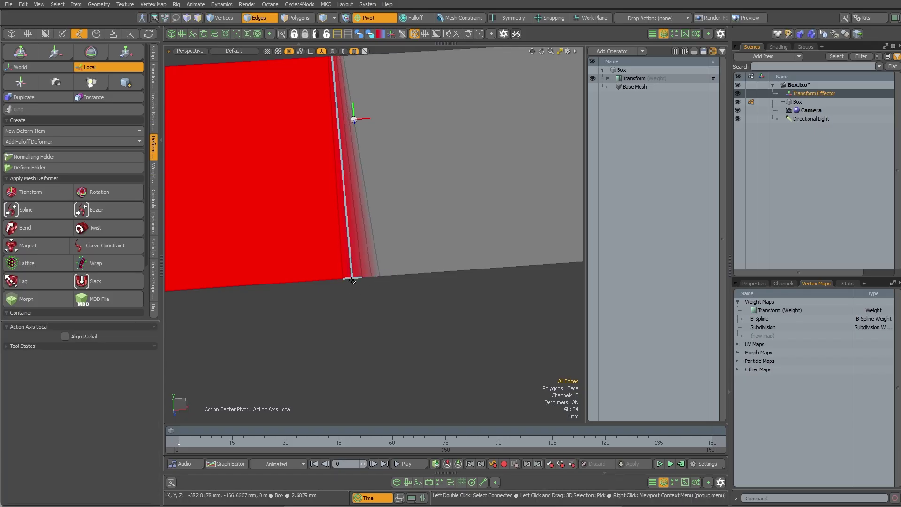
pyautogui.scroll(2, 395, 303)
# - Turn on weight value labels for the active mesh in the viewport and check the vertex weights across the outer fold
pyautogui.press('o')
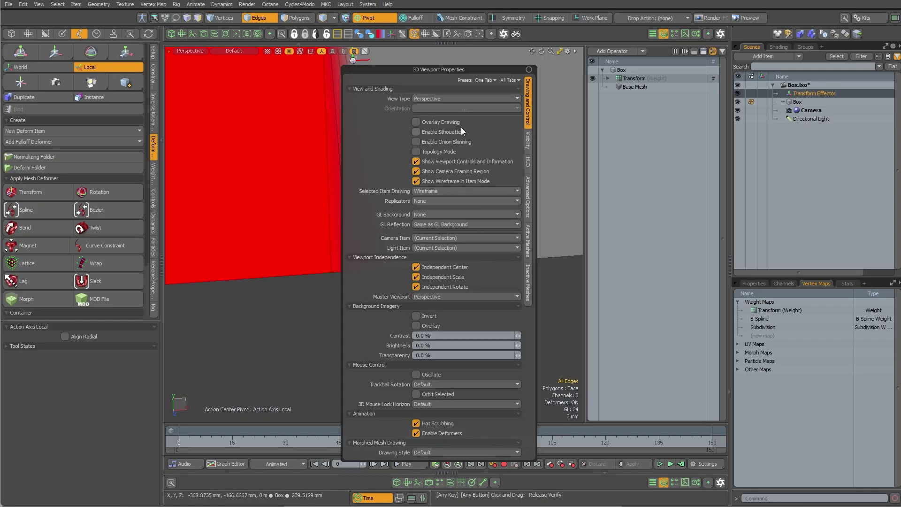
pyautogui.click(528, 246)
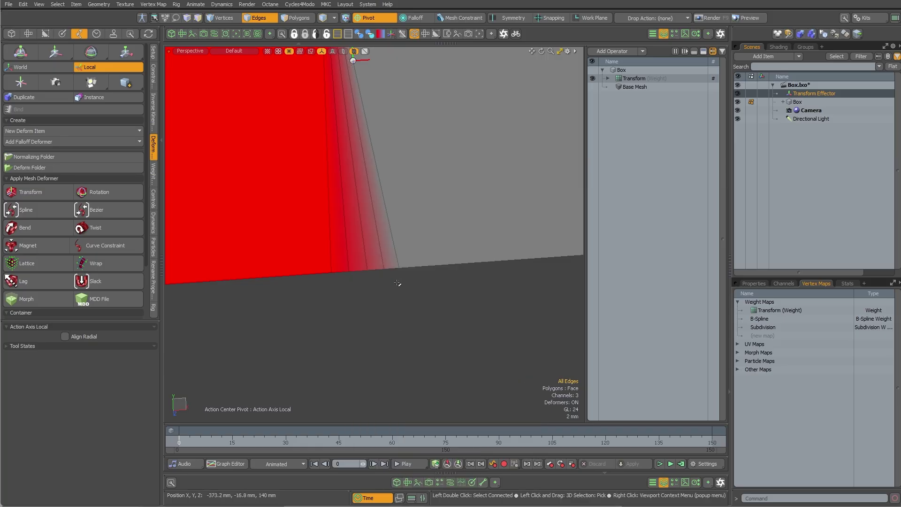
pyautogui.press('1')
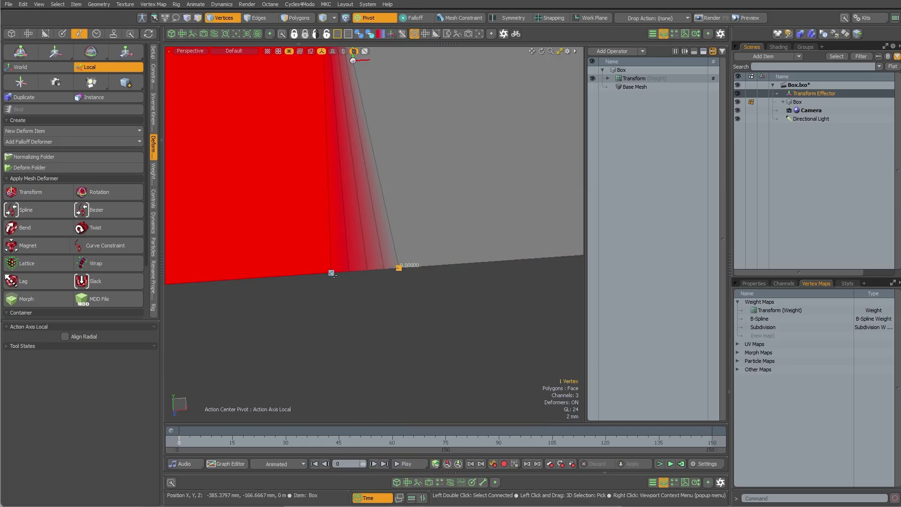
pyautogui.click(371, 274)
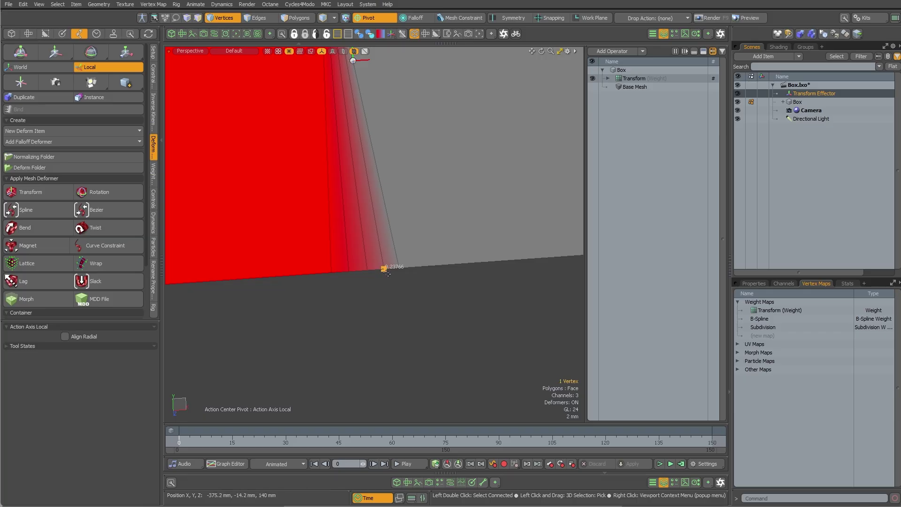
pyautogui.click(345, 277)
# - Rotate the Transform Effector to -90° on Z to fold the end panel upright
pyautogui.scroll(-6, 338, 336)
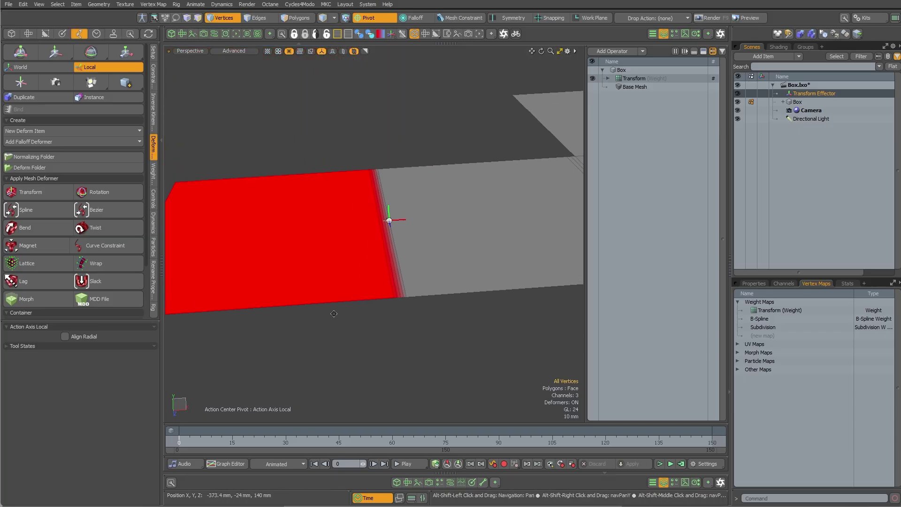
pyautogui.keyDown('alt'); pyautogui.keyDown('shift'); pyautogui.moveTo(384, 310); pyautogui.dragTo(435, 273); pyautogui.keyUp('shift'); pyautogui.keyUp('alt')
pyautogui.scroll(2, 394, 310)
pyautogui.press('5')
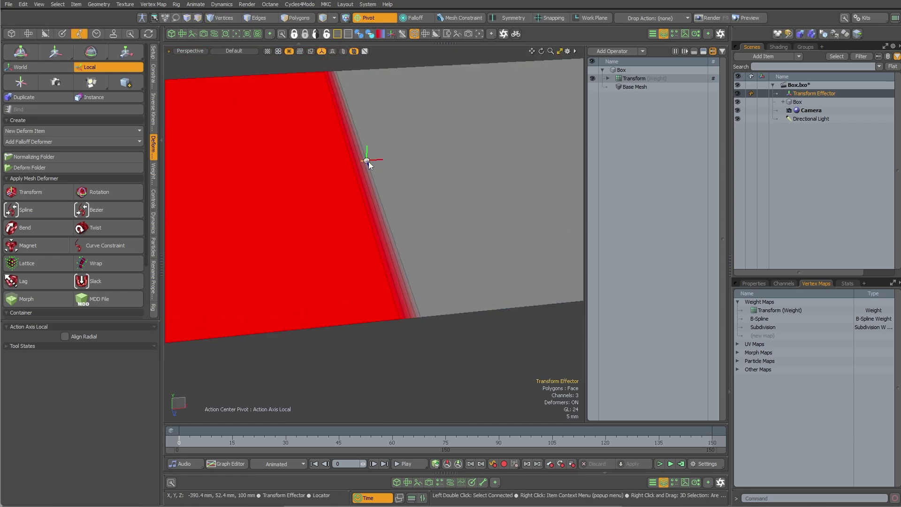
pyautogui.press('e')
pyautogui.scroll(-2, 424, 170)
pyautogui.moveTo(362, 139); pyautogui.dragTo(413, 135)
pyautogui.hotkey('ctrl', 'z')
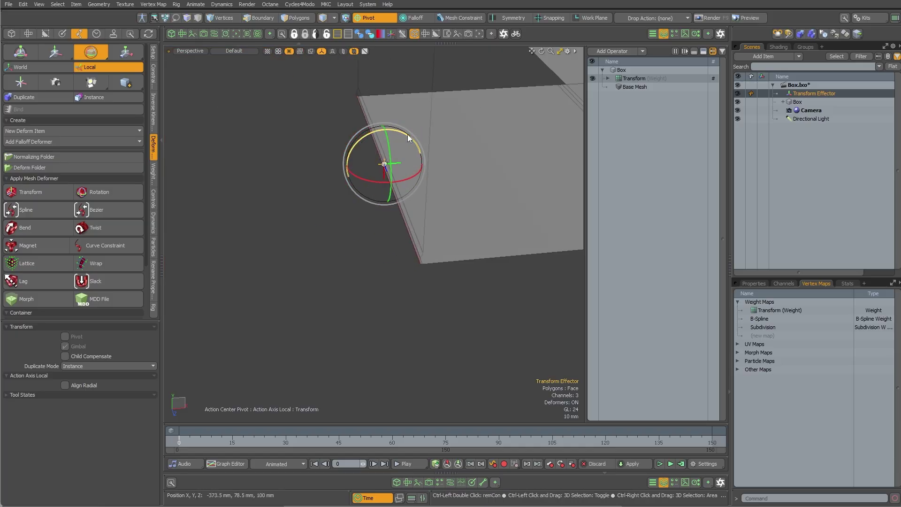
# - Set the Transform weight of the added edge between the fold's middle and the upright panel to 80 %
pyautogui.press('KP_2')
pyautogui.moveTo(483, 222)
pyautogui.keyDown('alt'); pyautogui.keyDown('shift'); pyautogui.mouseDown()
pyautogui.moveTo(413, 220)
pyautogui.moveTo(471, 224)
pyautogui.mouseUp(); pyautogui.keyUp('shift'); pyautogui.keyUp('alt')
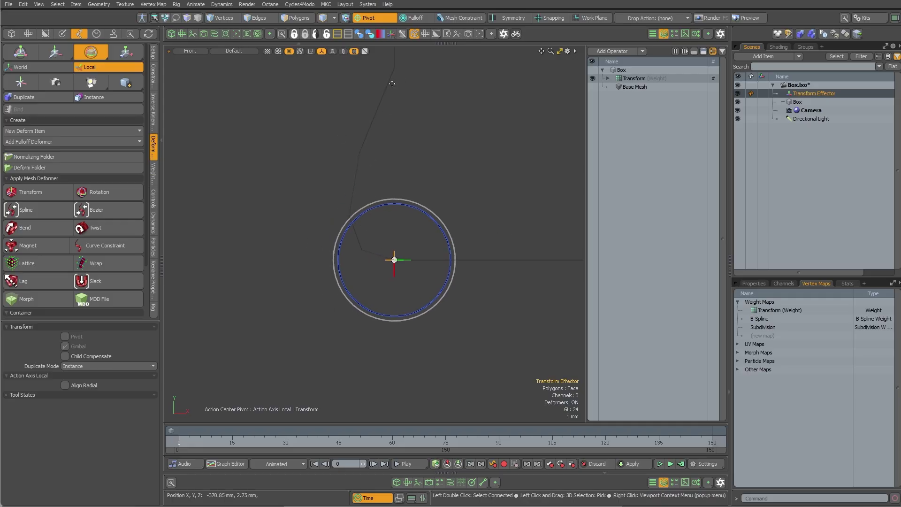
pyautogui.keyDown('alt'); pyautogui.moveTo(392, 84); pyautogui.dragTo(388, 254); pyautogui.keyUp('alt')
pyautogui.press('2')
pyautogui.click(344, 234)
pyautogui.hotkey('shift', 'w')
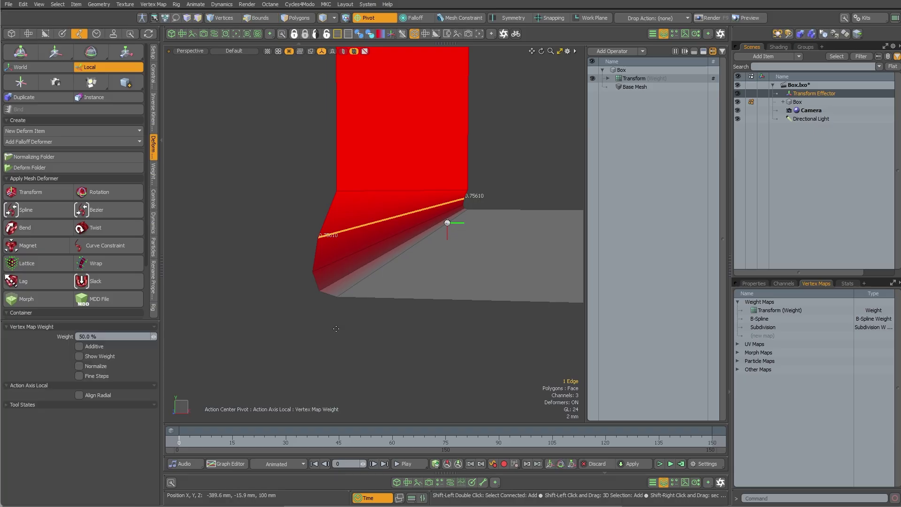
pyautogui.moveTo(335, 329); pyautogui.dragTo(372, 328)
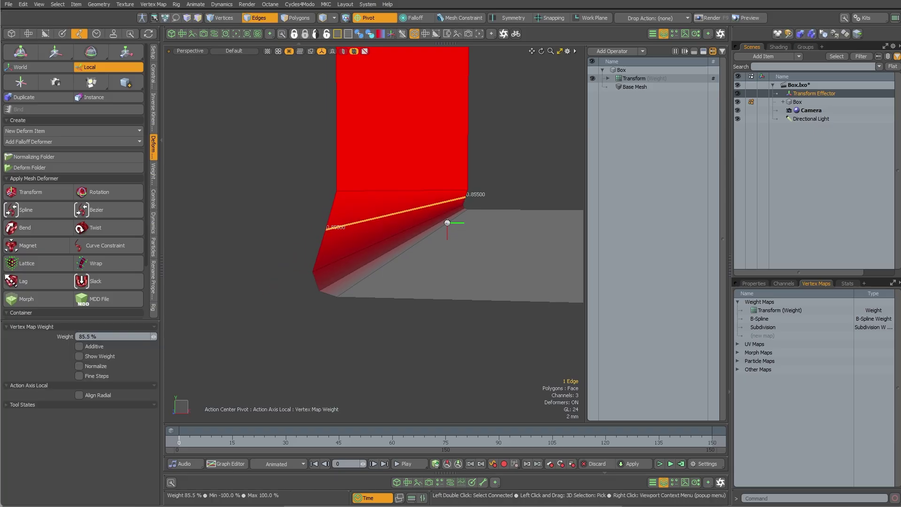
pyautogui.moveTo(366, 243)
pyautogui.mouseDown()
pyautogui.moveTo(400, 239)
pyautogui.moveTo(375, 239)
pyautogui.moveTo(394, 239)
pyautogui.moveTo(382, 240)
pyautogui.mouseUp()
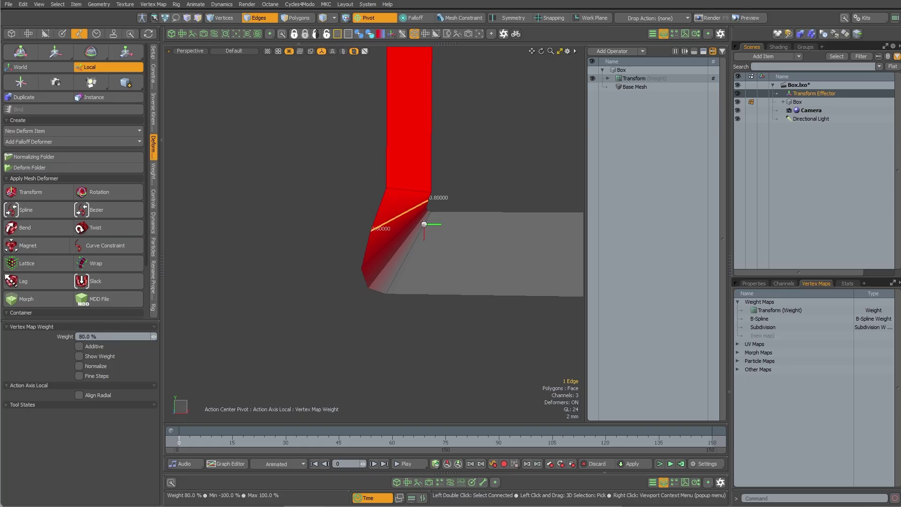
# - Fine-tune the selected fold edge's Transform weight to 72.5 % in the front view and return to the perspective view
pyautogui.moveTo(401, 308)
pyautogui.keyDown('alt'); pyautogui.mouseDown()
pyautogui.moveTo(422, 308)
pyautogui.moveTo(394, 313)
pyautogui.mouseUp(); pyautogui.keyUp('alt')
pyautogui.hotkey('ctrl', 'space')
pyautogui.click(418, 332)
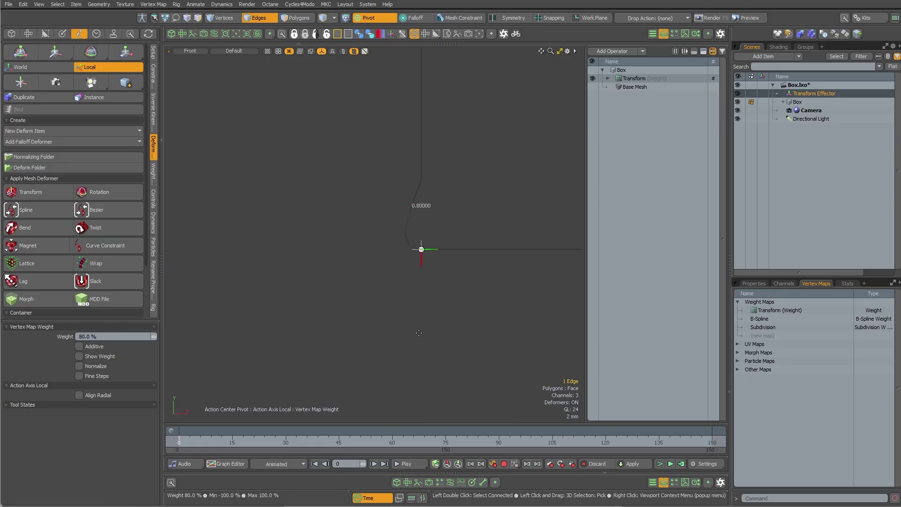
pyautogui.scroll(5, 422, 196)
pyautogui.moveTo(489, 205); pyautogui.dragTo(479, 205)
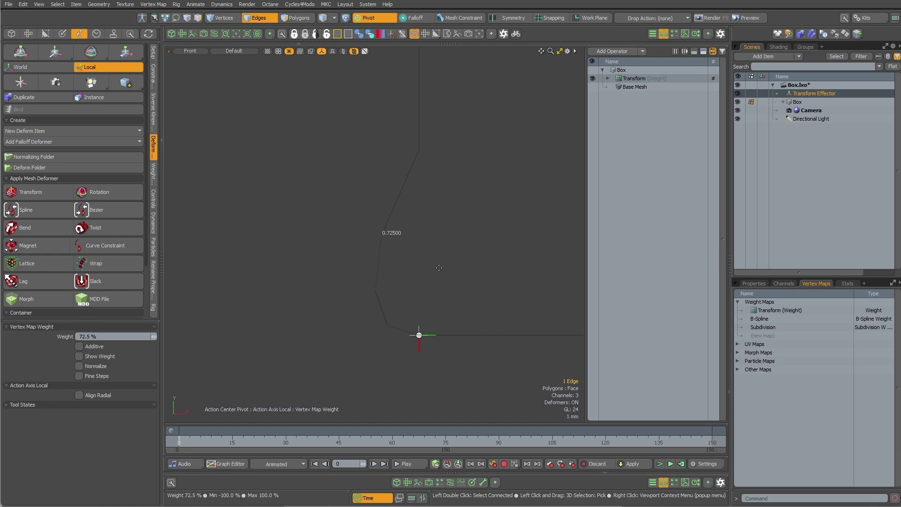
pyautogui.press('Escape')
pyautogui.hotkey('ctrl', 'space')
pyautogui.click(477, 248)
# - Rename the Transform deformer as "End Flap Transform"
pyautogui.scroll(-4, 469, 251)
pyautogui.keyDown('alt'); pyautogui.moveTo(413, 256); pyautogui.dragTo(348, 306); pyautogui.keyUp('alt')
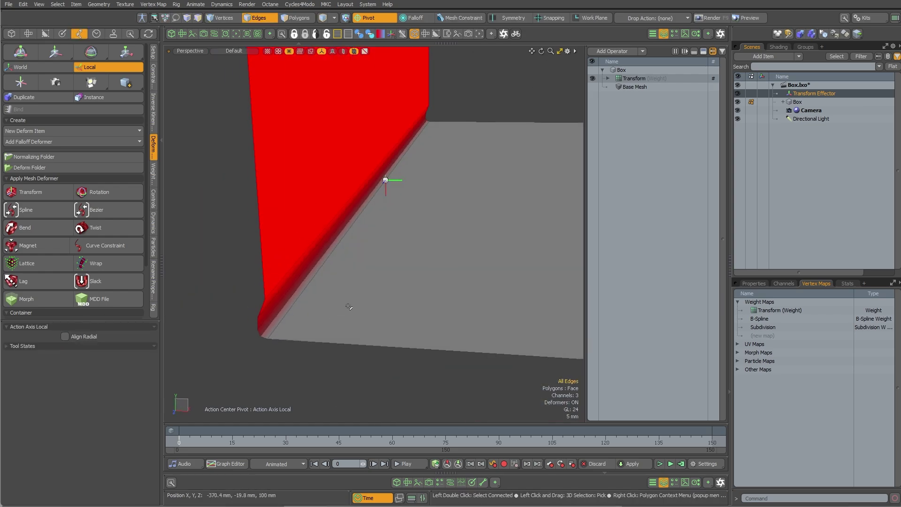
pyautogui.scroll(-5, 422, 211)
pyautogui.keyDown('alt'); pyautogui.keyDown('shift'); pyautogui.moveTo(425, 238); pyautogui.dragTo(326, 306); pyautogui.keyUp('shift'); pyautogui.keyUp('alt')
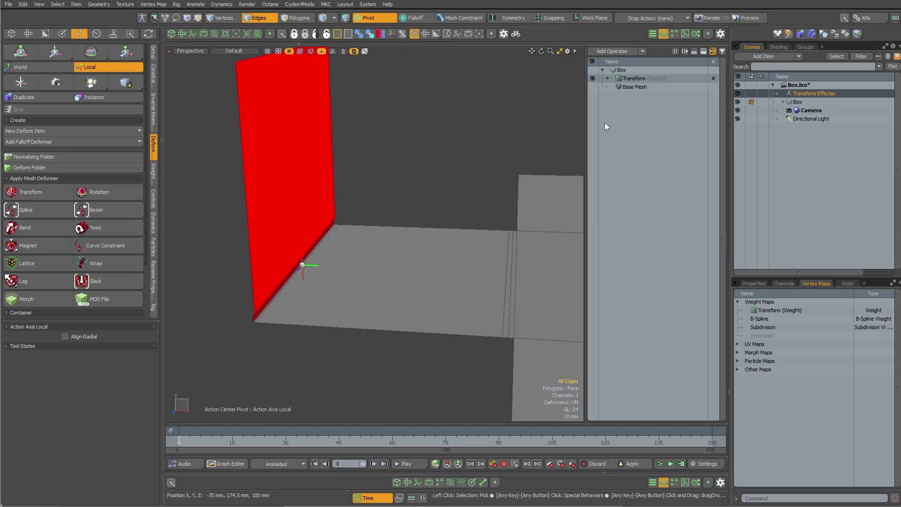
pyautogui.doubleClick(628, 79)
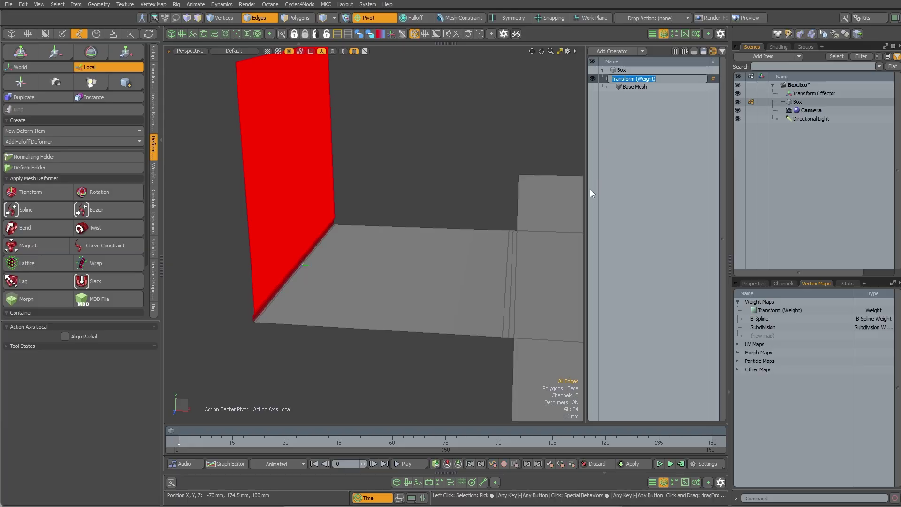
pyautogui.write('End Flap Transform')
pyautogui.press('Return')
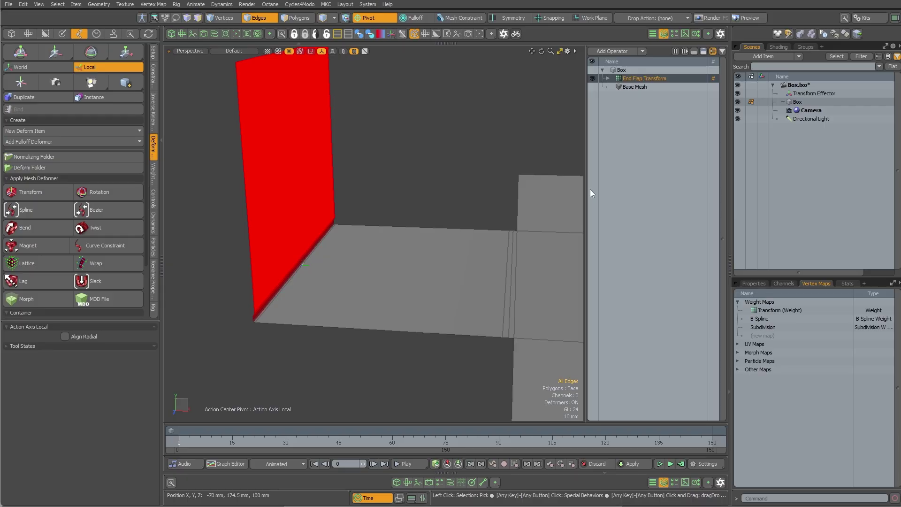
# - Rename the Transform Effector item as "End Flap Loc" and clear the selection
pyautogui.doubleClick(809, 94)
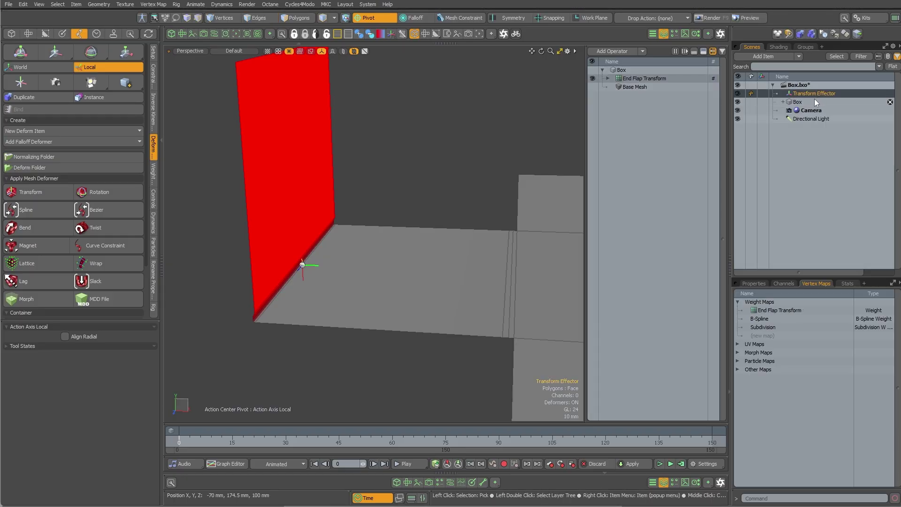
pyautogui.write('Enf')
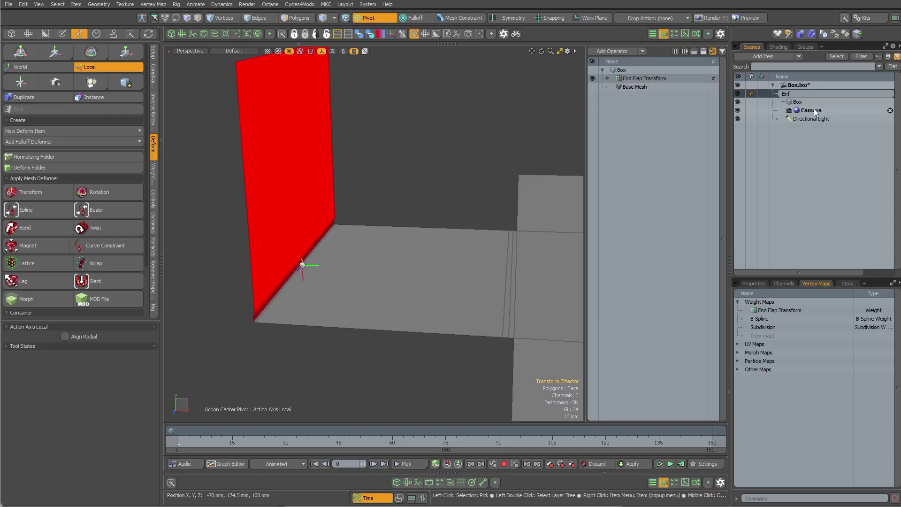
pyautogui.write(' Flap Loc')
pyautogui.press('Return')
pyautogui.press('Escape')
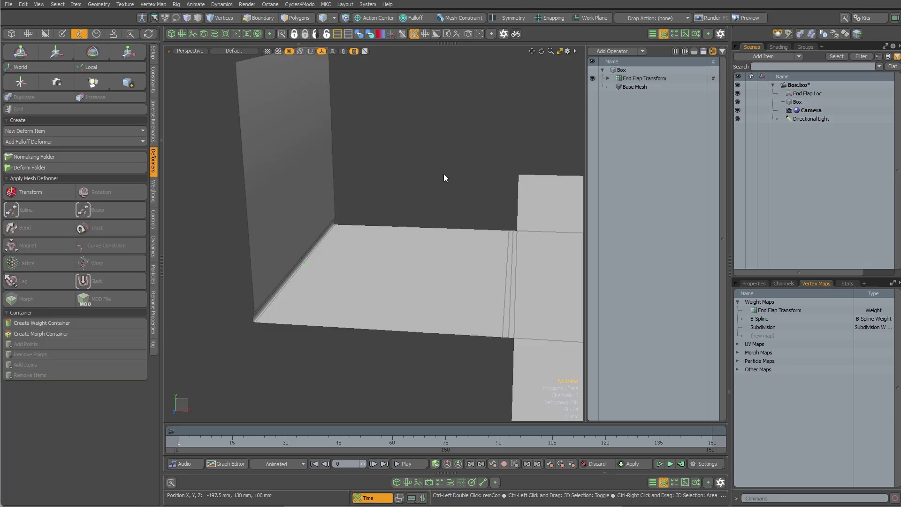
# - Change the end flap deformer's name to "Top Flap Transform"
pyautogui.keyDown('ctrl'); pyautogui.keyDown('alt'); pyautogui.moveTo(443, 173); pyautogui.dragTo(433, 218); pyautogui.keyUp('alt'); pyautogui.keyUp('ctrl')
pyautogui.moveTo(433, 218)
pyautogui.keyDown('alt'); pyautogui.keyDown('shift'); pyautogui.mouseDown()
pyautogui.moveTo(365, 230)
pyautogui.moveTo(356, 281)
pyautogui.mouseUp(); pyautogui.keyUp('shift'); pyautogui.keyUp('alt')
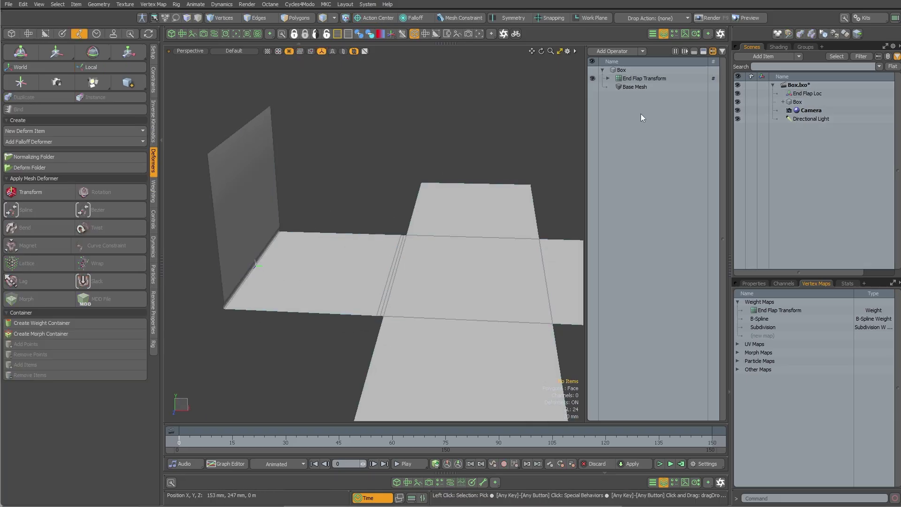
pyautogui.click(630, 79)
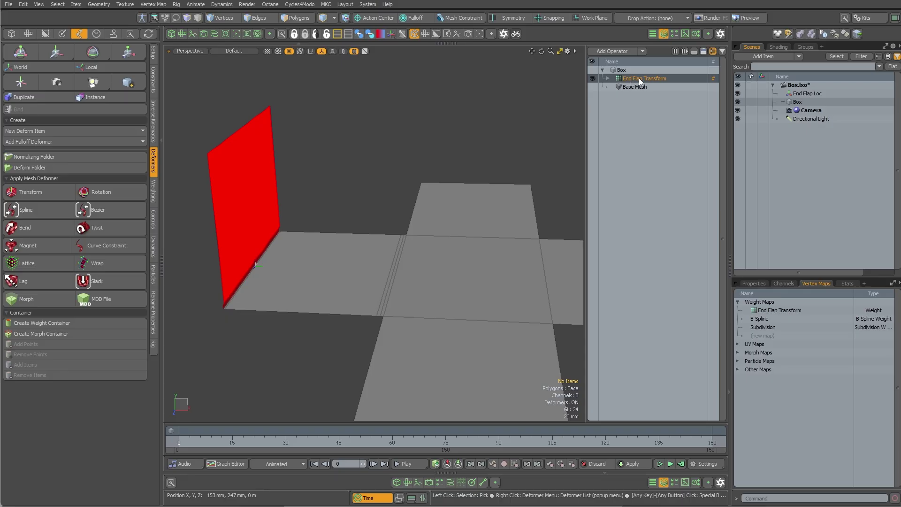
pyautogui.doubleClick(629, 79)
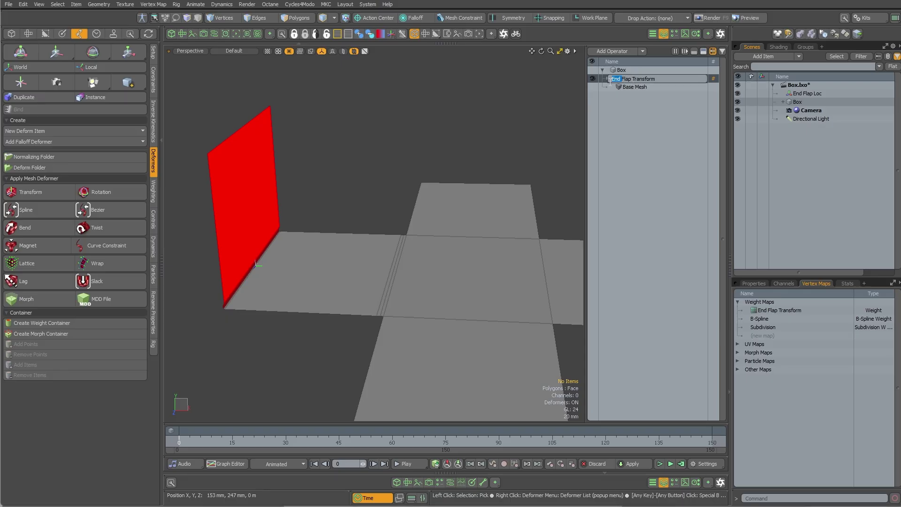
pyautogui.write('T')
pyautogui.write('op')
pyautogui.press('Return')
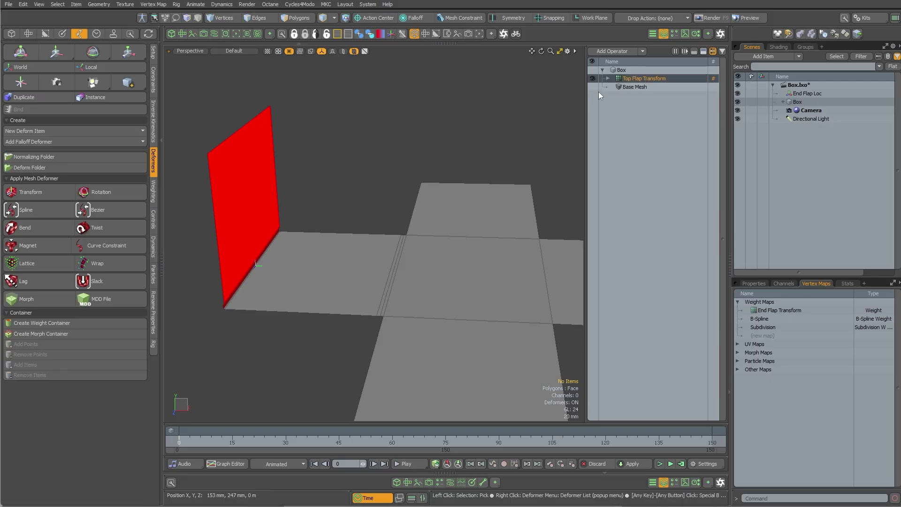
# - Change the end flap locator's name to "Top Flap Loc" to match its deformer
pyautogui.click(803, 94)
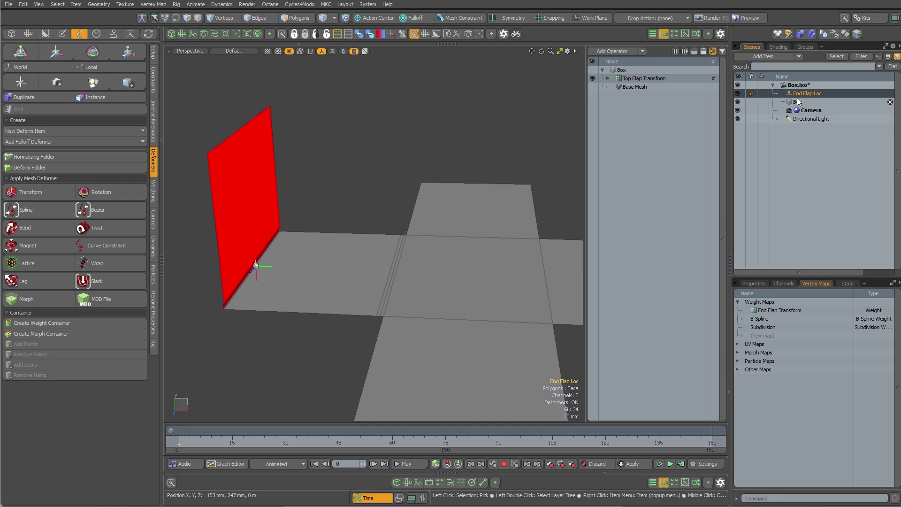
pyautogui.doubleClick(801, 94)
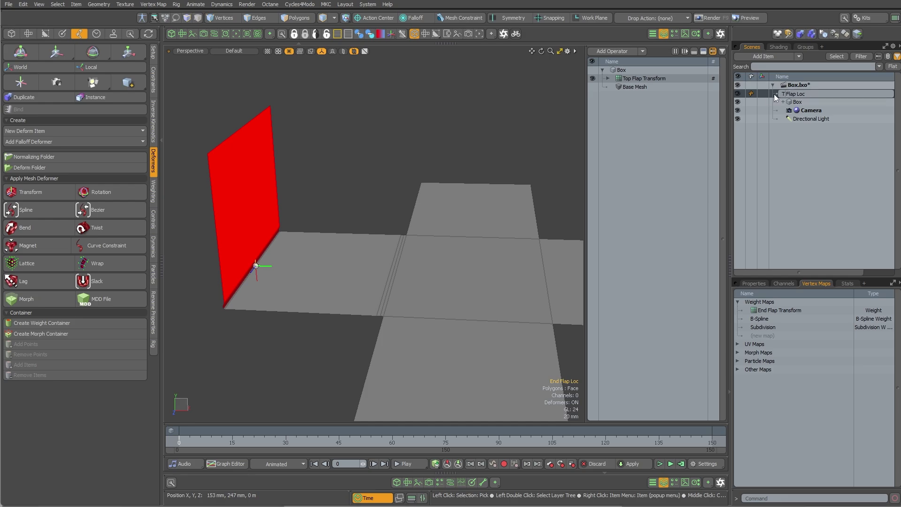
pyautogui.write('op')
pyautogui.press('Return')
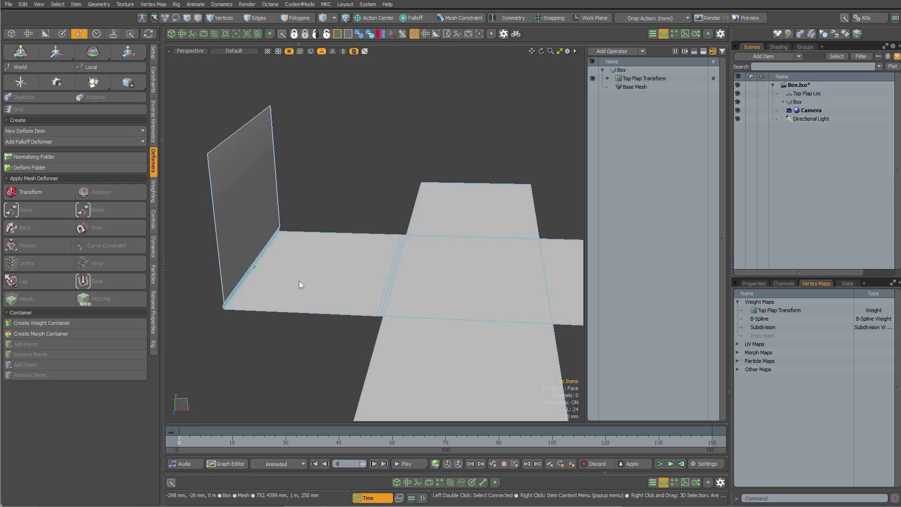
# - Reset the Z rotation of Top Flap Loc so the flap lies flat
pyautogui.click(823, 93)
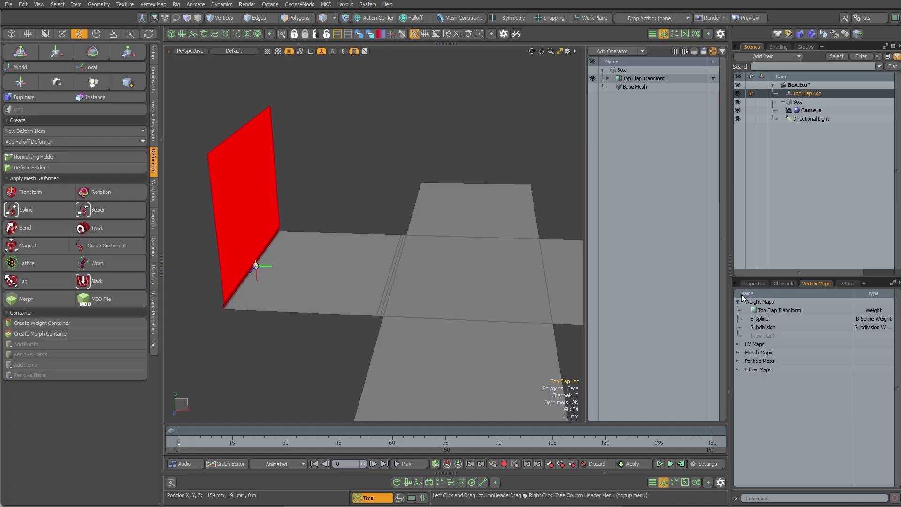
pyautogui.click(753, 283)
pyautogui.click(845, 371)
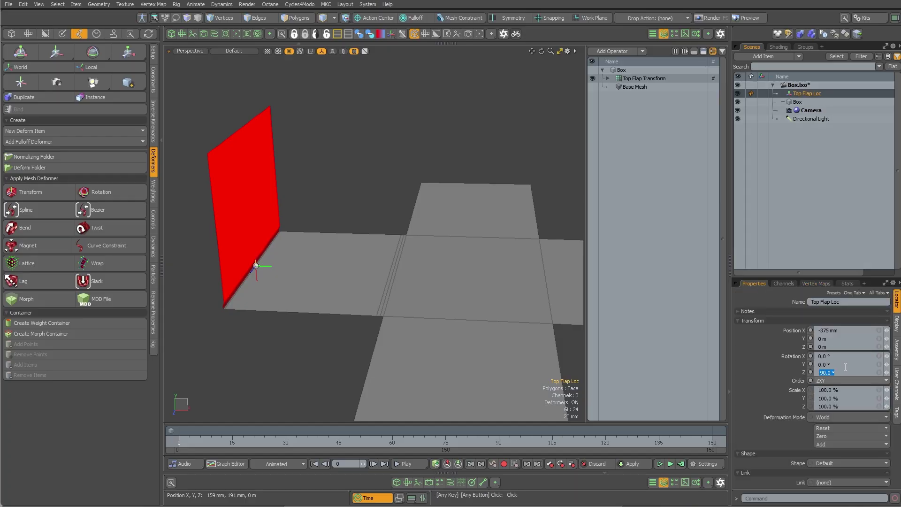
pyautogui.click(300, 65)
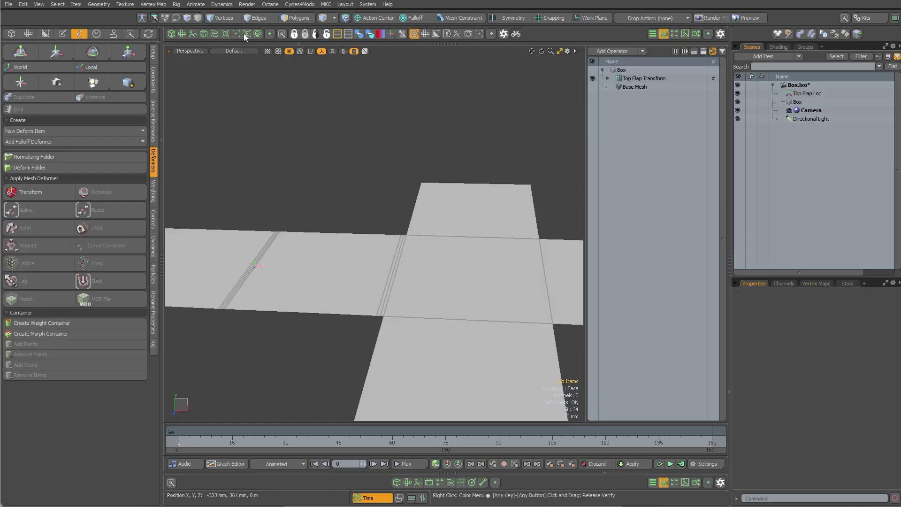
# - Enter Setup mode and select all vertices of the two panels beyond the inner fold, including both folds' loops
pyautogui.click(146, 17)
pyautogui.scroll(-3, 394, 171)
pyautogui.keyDown('alt'); pyautogui.moveTo(394, 171); pyautogui.dragTo(362, 270); pyautogui.keyUp('alt')
pyautogui.press('1')
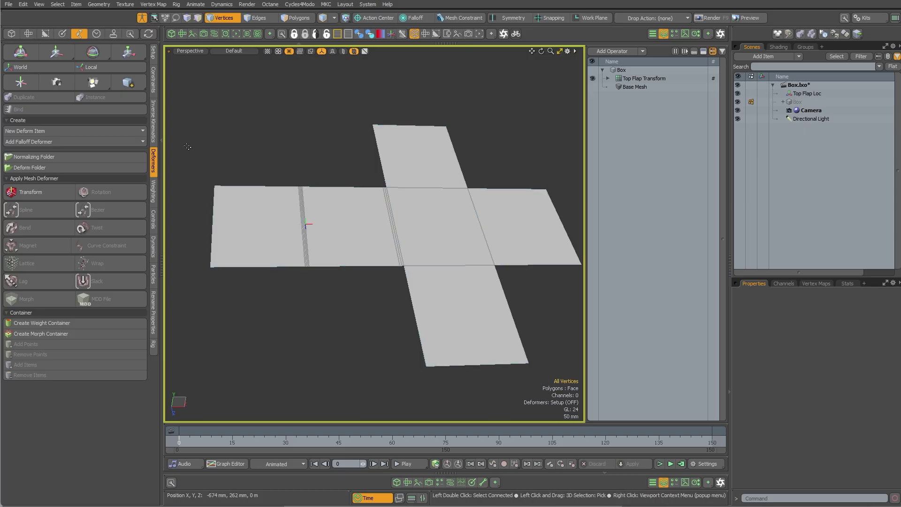
pyautogui.moveTo(192, 156); pyautogui.dragTo(410, 283, button='right')
# - Apply a new weighted Transform deformer to the selected vertices
pyautogui.keyDown('alt'); pyautogui.moveTo(424, 277); pyautogui.dragTo(407, 283); pyautogui.keyUp('alt')
pyautogui.moveTo(407, 283)
pyautogui.keyDown('ctrl'); pyautogui.keyDown('alt'); pyautogui.mouseDown()
pyautogui.moveTo(528, 280)
pyautogui.moveTo(395, 283)
pyautogui.mouseUp(); pyautogui.keyUp('alt'); pyautogui.keyUp('ctrl')
pyautogui.keyDown('alt'); pyautogui.keyDown('shift'); pyautogui.moveTo(415, 284); pyautogui.dragTo(445, 284); pyautogui.keyUp('shift'); pyautogui.keyUp('alt')
pyautogui.keyDown('alt'); pyautogui.keyDown('shift'); pyautogui.moveTo(428, 244); pyautogui.dragTo(401, 244); pyautogui.keyUp('shift'); pyautogui.keyUp('alt')
pyautogui.keyDown('ctrl'); pyautogui.keyDown('alt'); pyautogui.moveTo(399, 245); pyautogui.dragTo(439, 241); pyautogui.keyUp('alt'); pyautogui.keyUp('ctrl')
pyautogui.click(52, 193)
pyautogui.keyDown('alt'); pyautogui.moveTo(401, 283); pyautogui.dragTo(419, 280); pyautogui.keyUp('alt')
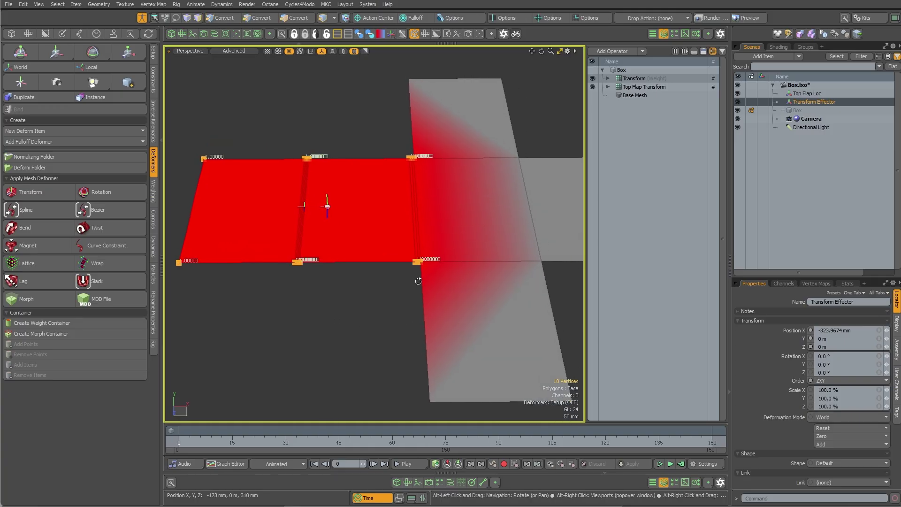
# - Rename the new effector locator as Left Flap Loc and its Transform deformer as Left Flap Transform
pyautogui.click(801, 101)
pyautogui.click(804, 103)
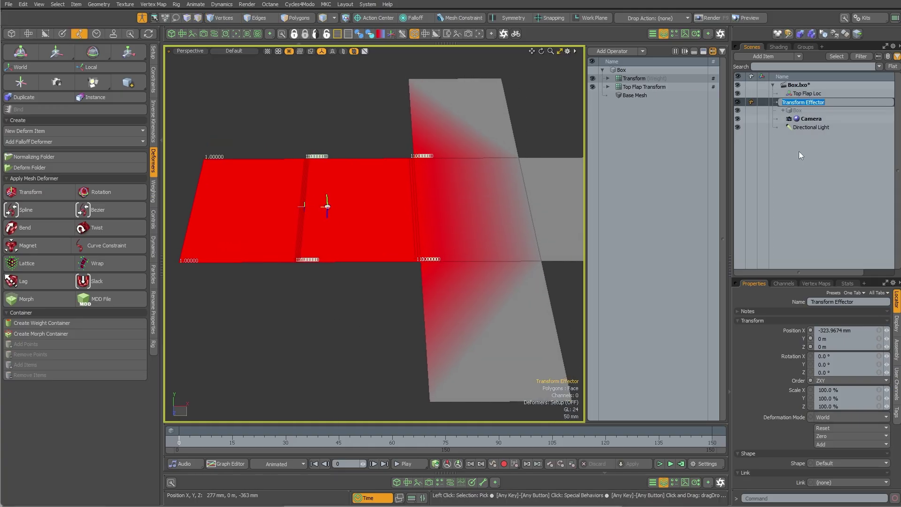
pyautogui.write('Left Flap Loc')
pyautogui.press('Return')
pyautogui.click(633, 78)
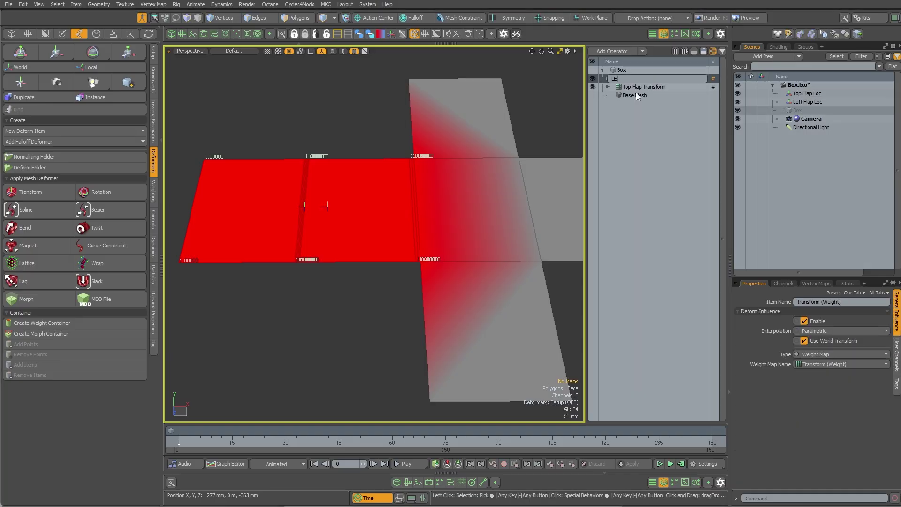
pyautogui.write('Left Flap Transform')
pyautogui.press('Return')
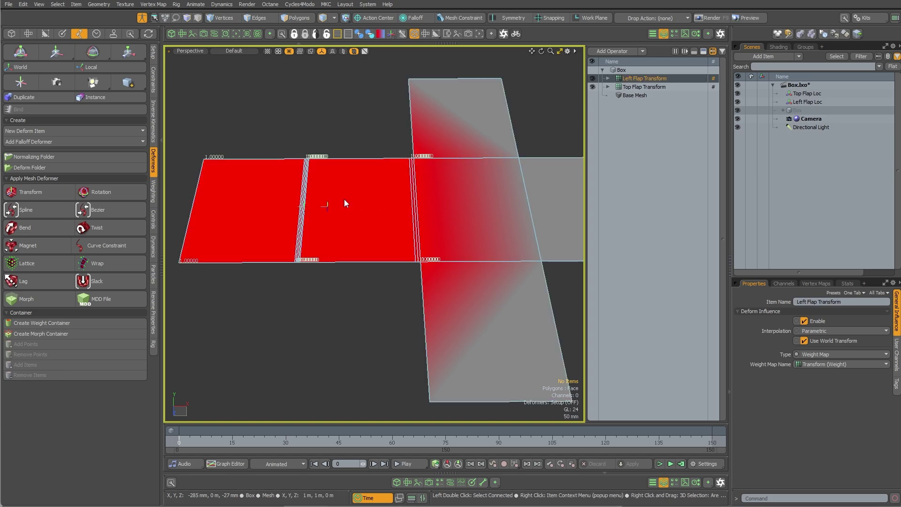
# - Snap Left Flap Loc onto the inner fold line, at X -125 mm, and leave snapping off
pyautogui.click(807, 102)
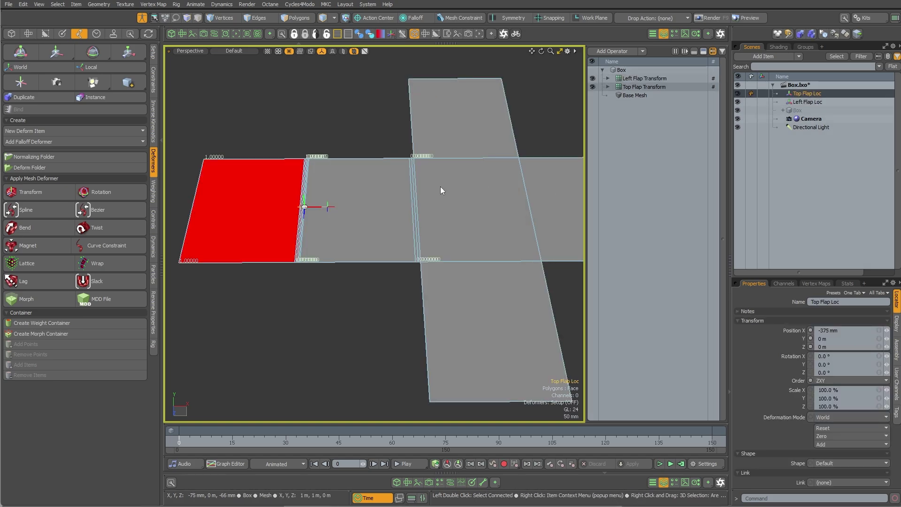
pyautogui.press('F11')
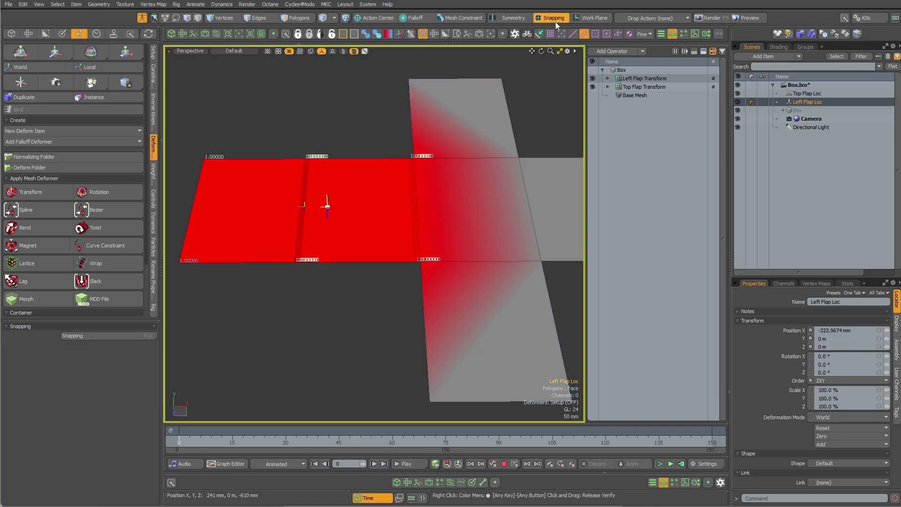
pyautogui.press('w')
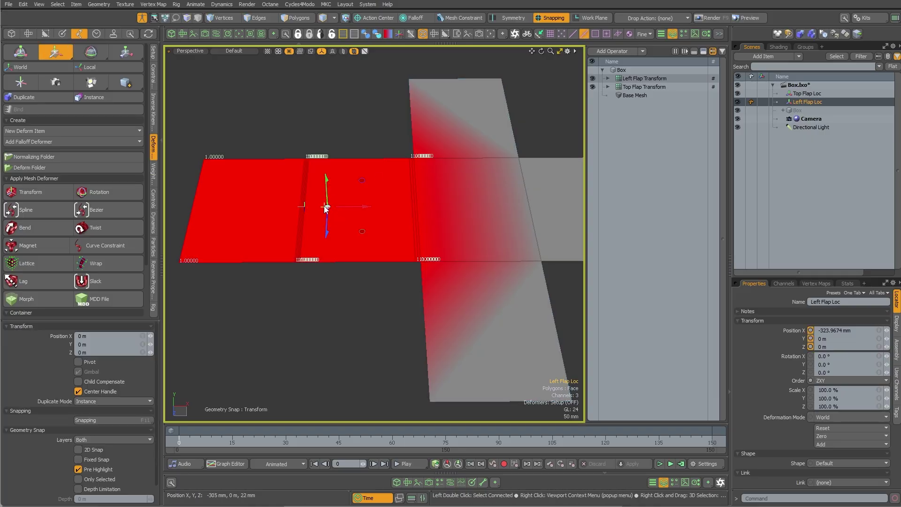
pyautogui.moveTo(324, 205); pyautogui.dragTo(419, 206)
pyautogui.press('q')
pyautogui.press('F11')
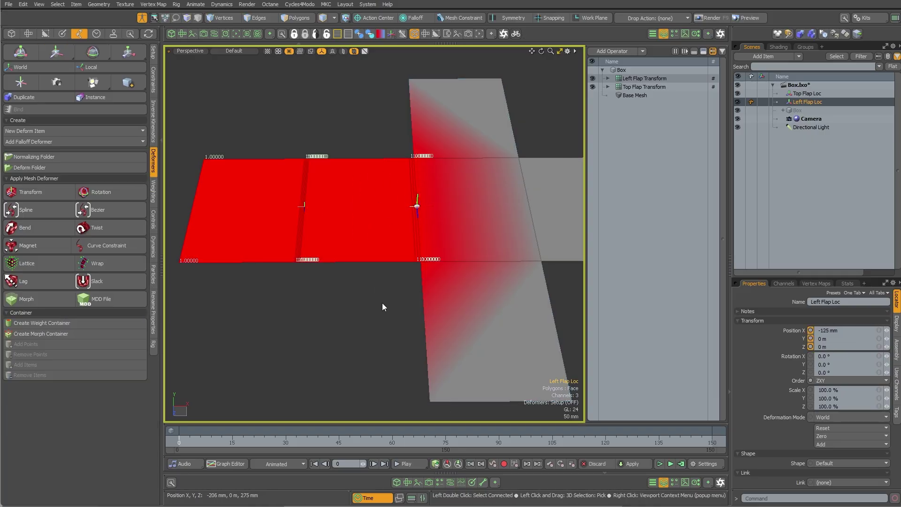
# - Set the Left Flap Transform weight to 0% on the two vertices at the base-side edge of the inner fold
pyautogui.keyDown('alt'); pyautogui.moveTo(381, 303); pyautogui.dragTo(382, 272); pyautogui.keyUp('alt')
pyautogui.scroll(-1, 379, 269)
pyautogui.press('1')
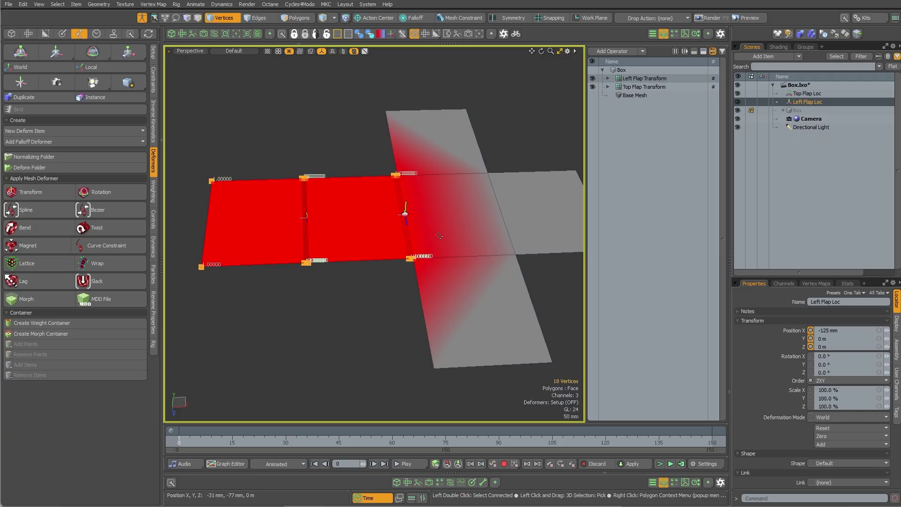
pyautogui.scroll(5, 457, 256)
pyautogui.click(457, 257)
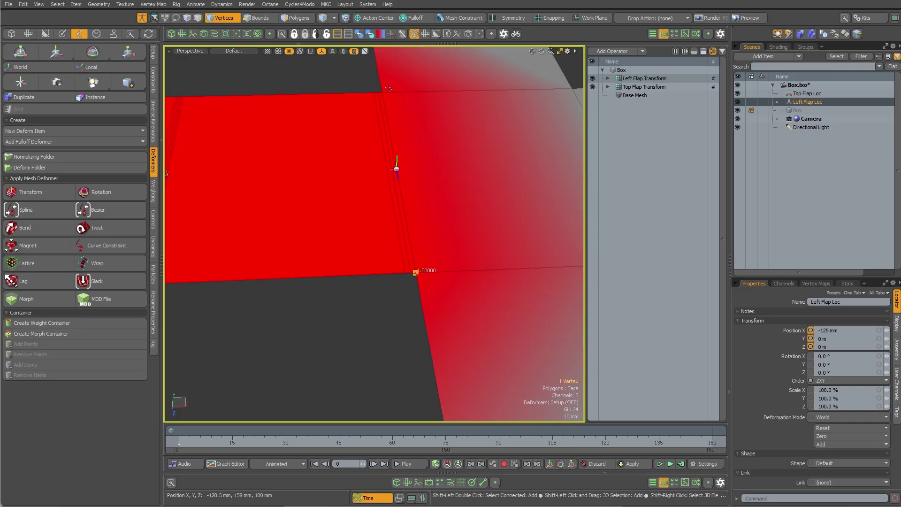
pyautogui.hotkey('shift', 'w')
pyautogui.moveTo(458, 184); pyautogui.dragTo(439, 201)
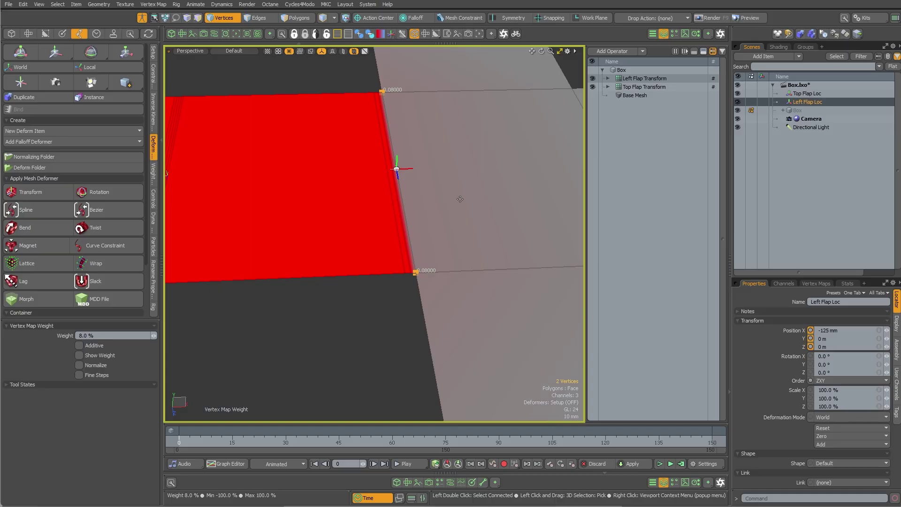
pyautogui.press('space')
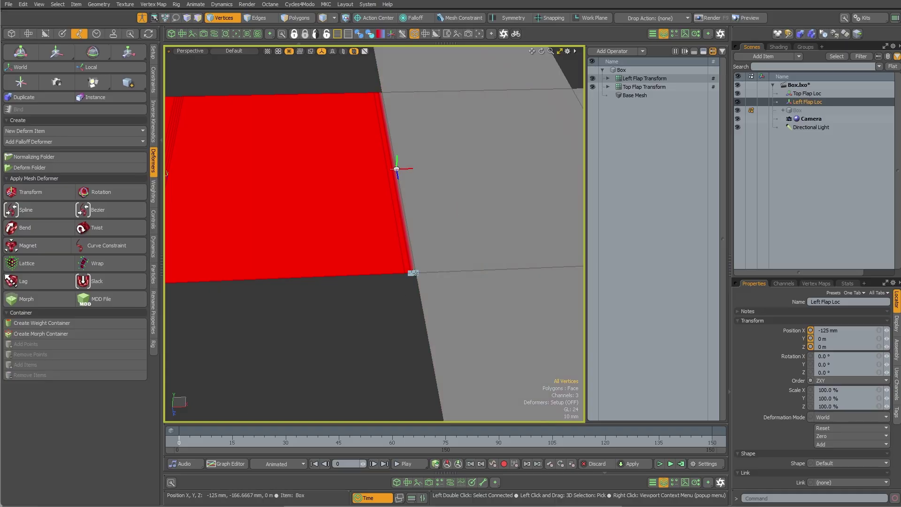
# - Set the Left Flap Transform weight of the inner fold's middle edge to 50%
pyautogui.scroll(3, 414, 266)
pyautogui.press('2')
pyautogui.click(404, 268)
pyautogui.hotkey('shift', 'w')
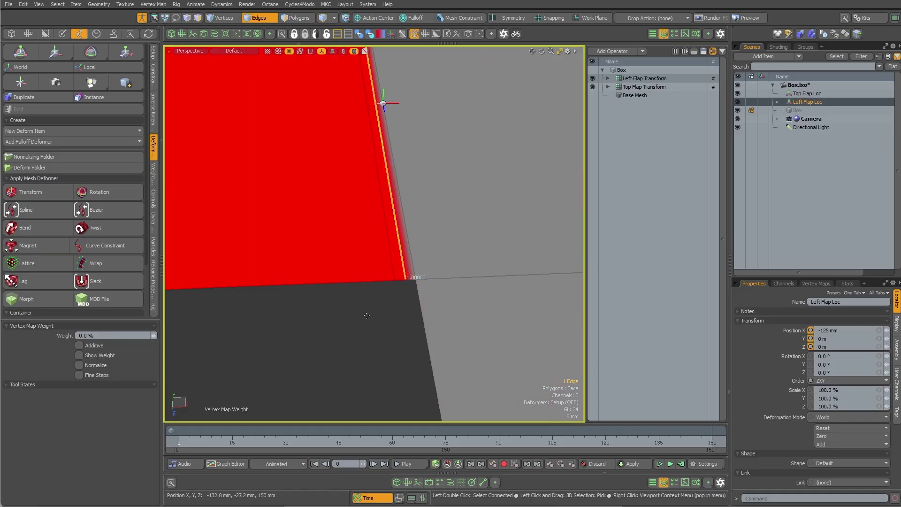
pyautogui.moveTo(367, 315); pyautogui.dragTo(367, 323)
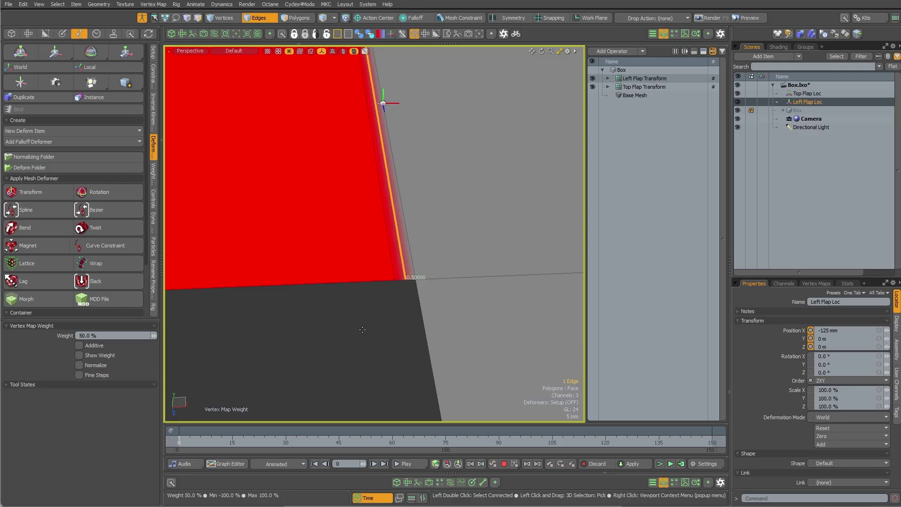
pyautogui.press('space')
pyautogui.click(383, 322)
# - Add two edge loops within the inner fold, one on each side of its middle edge
pyautogui.scroll(3, 426, 281)
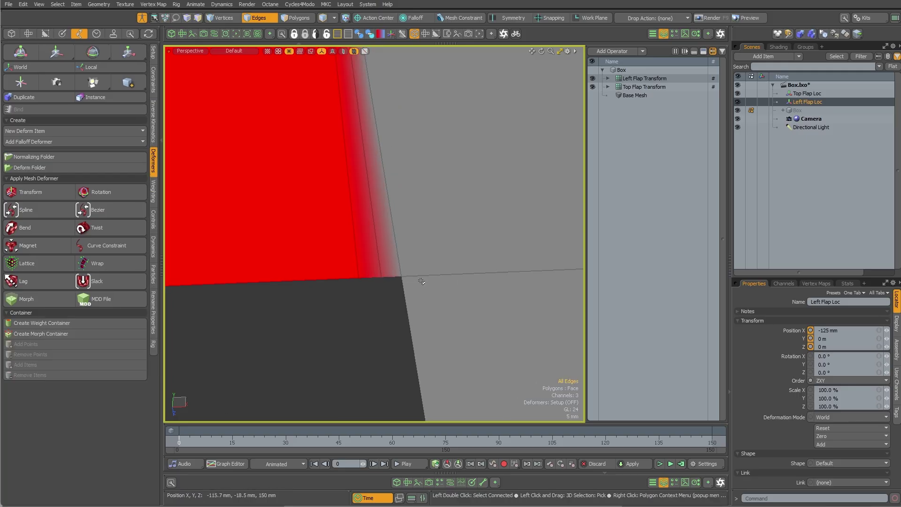
pyautogui.hotkey('alt', 'l')
pyautogui.click(389, 277)
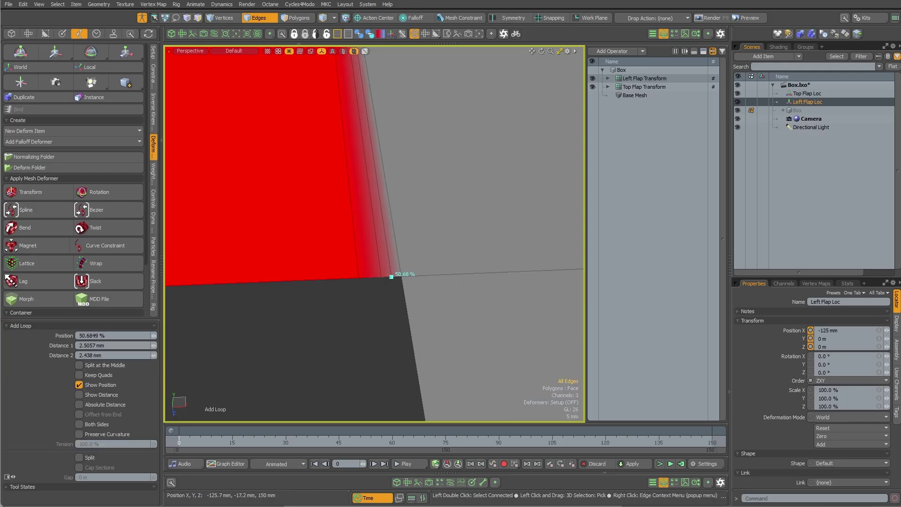
pyautogui.keyDown('shift'); pyautogui.click(369, 277); pyautogui.keyUp('shift')
pyautogui.press('space')
pyautogui.keyDown('ctrl'); pyautogui.keyDown('alt'); pyautogui.moveTo(363, 295); pyautogui.dragTo(381, 271); pyautogui.keyUp('alt'); pyautogui.keyUp('ctrl')
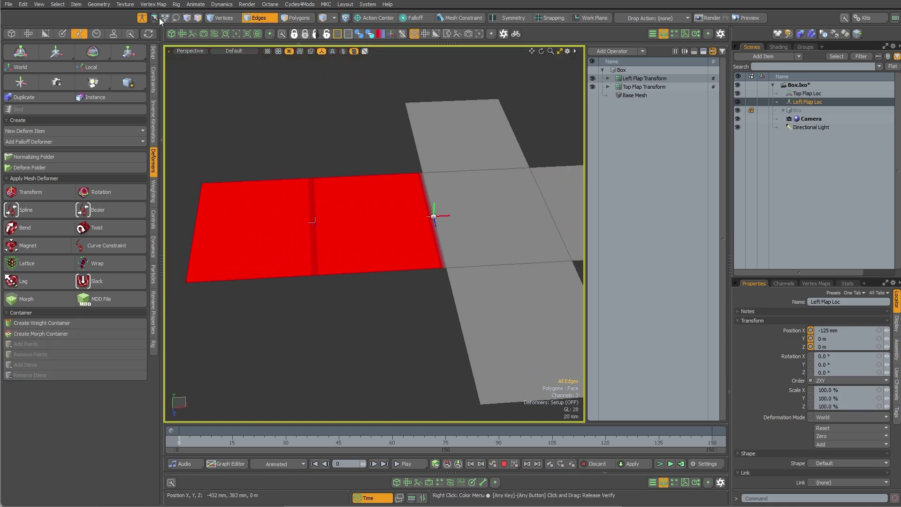
# - Leave Setup mode and key the flat rotation of Top Flap Loc at frame 0
pyautogui.click(142, 18)
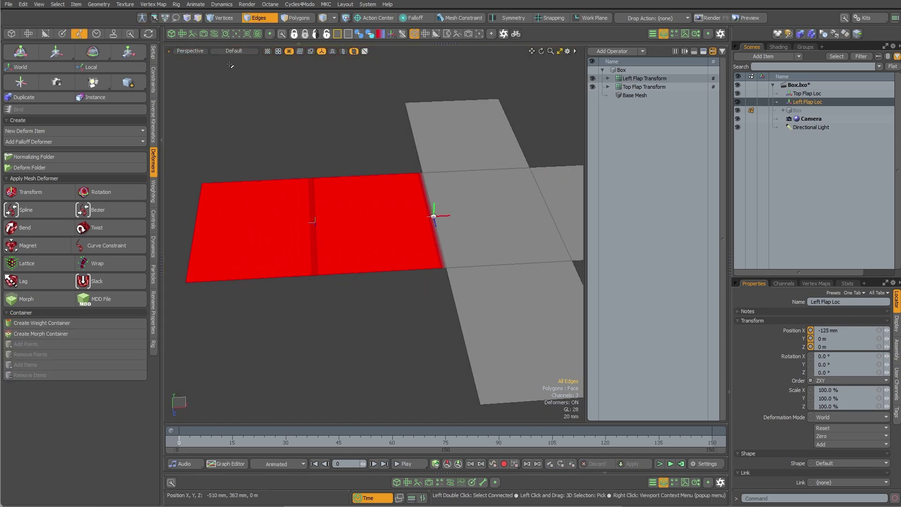
pyautogui.click(805, 93)
pyautogui.click(632, 86)
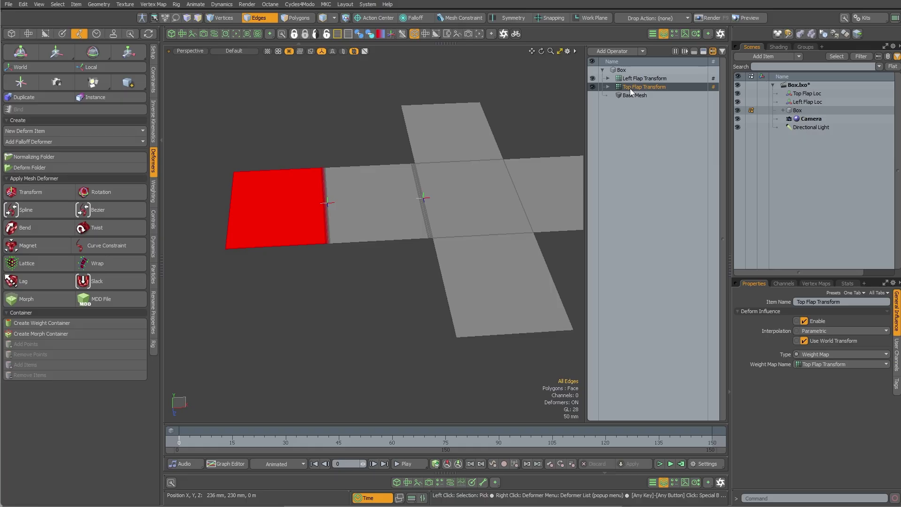
pyautogui.click(659, 131)
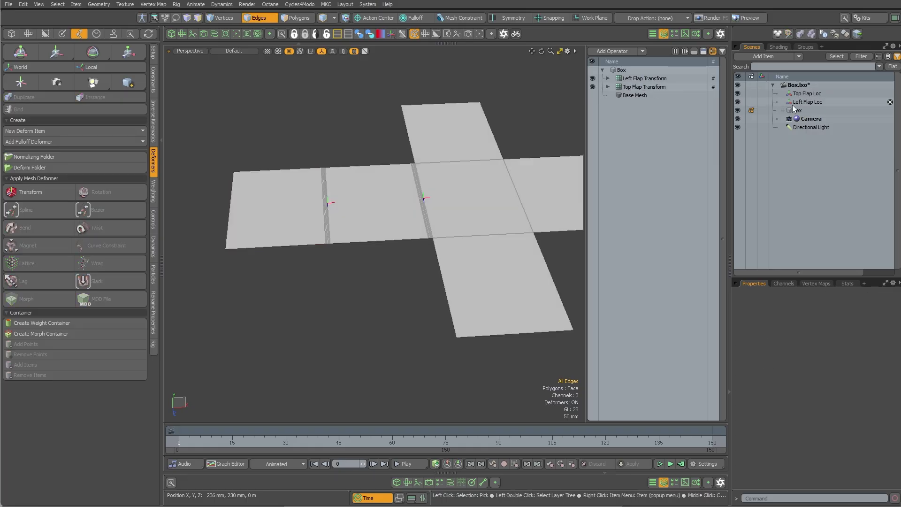
pyautogui.press('5')
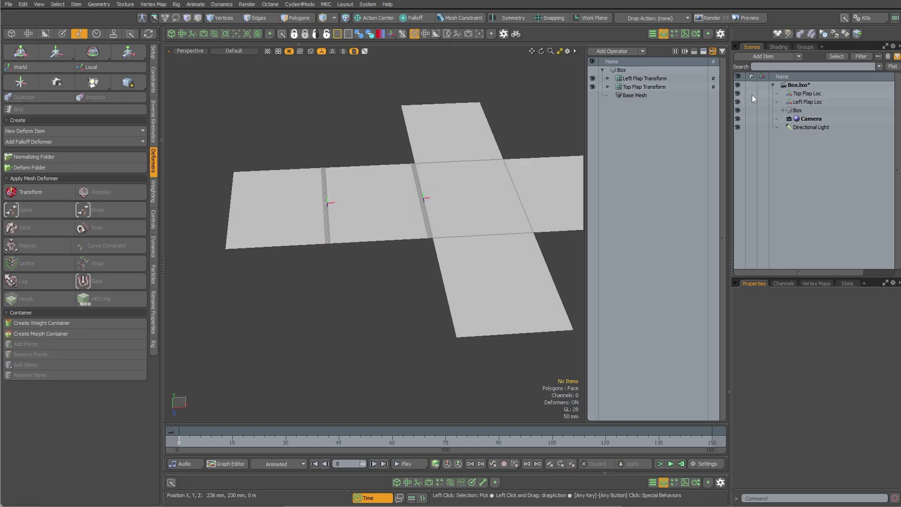
pyautogui.click(803, 103)
pyautogui.click(806, 95)
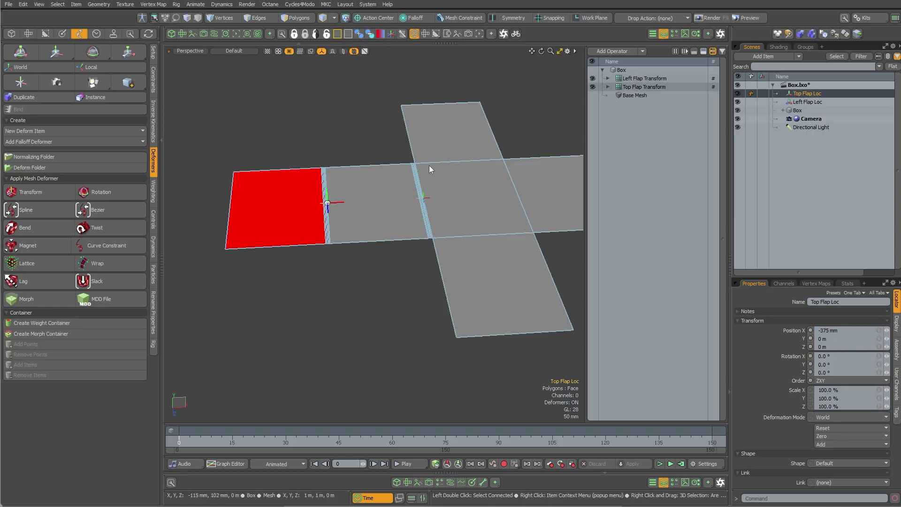
pyautogui.press('e')
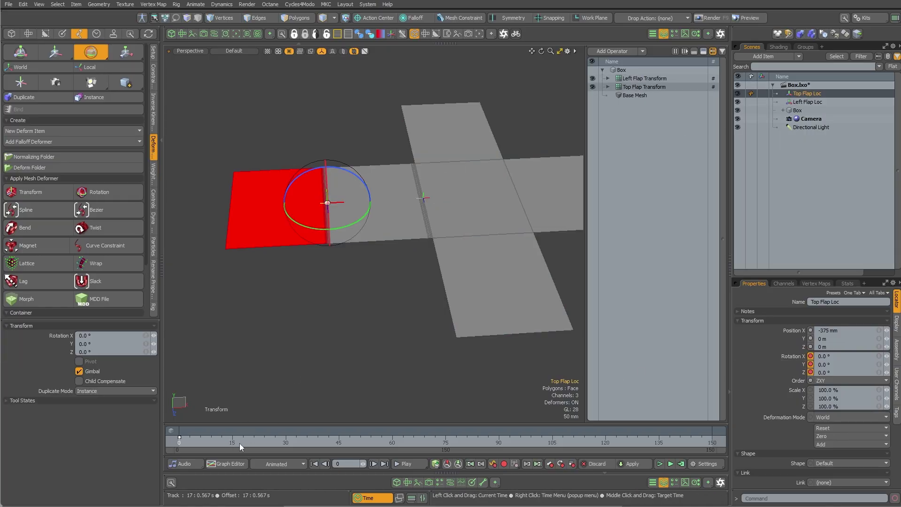
# - Rotate Top Flap Loc to -90° on Z at frame 30 so the end flap folds upright
pyautogui.moveTo(240, 442); pyautogui.dragTo(281, 441)
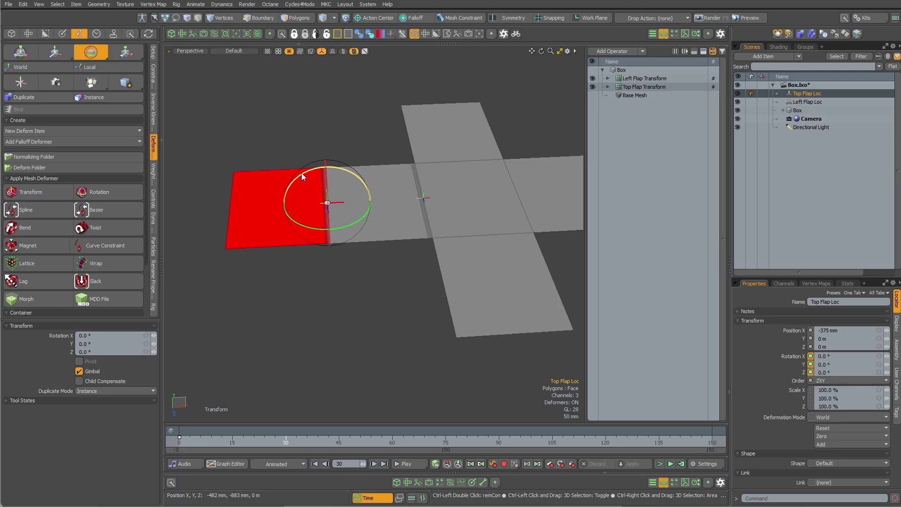
pyautogui.moveTo(304, 175); pyautogui.dragTo(381, 174)
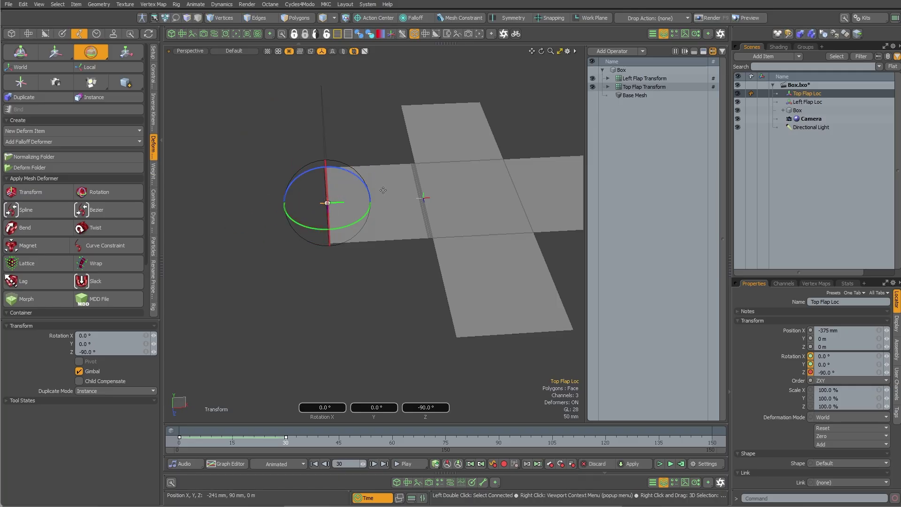
pyautogui.keyDown('alt'); pyautogui.moveTo(526, 286); pyautogui.dragTo(408, 293); pyautogui.keyUp('alt')
pyautogui.press('q')
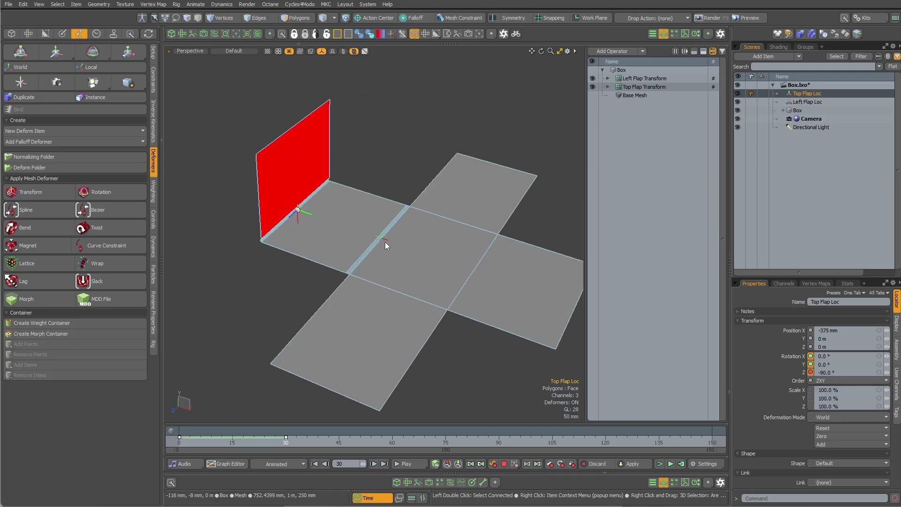
# - Key the flat rotation of Left Flap Loc at frame 20
pyautogui.click(386, 238)
pyautogui.click(283, 286)
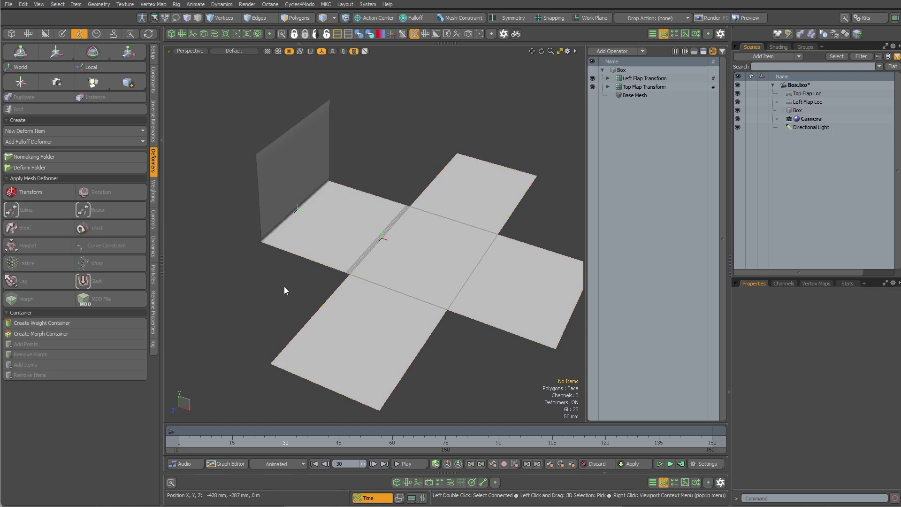
pyautogui.click(805, 103)
pyautogui.click(242, 441)
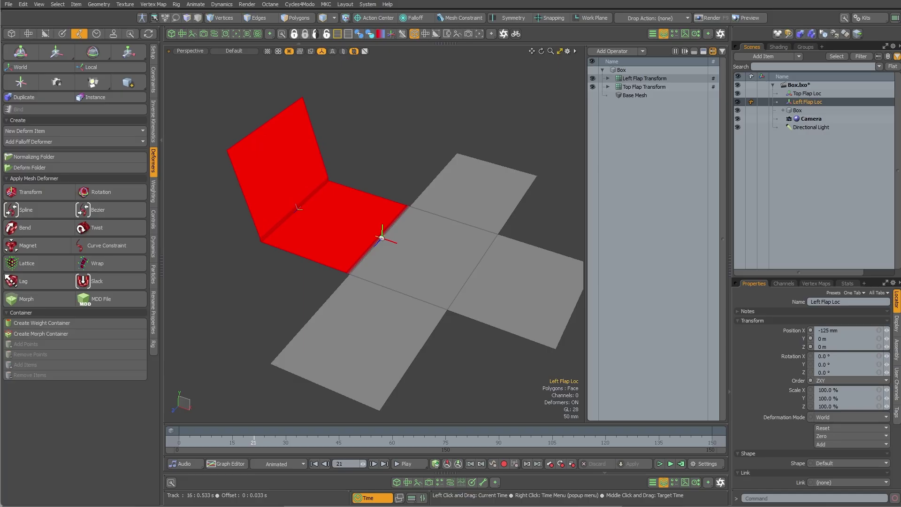
pyautogui.hotkey('shift', 'e')
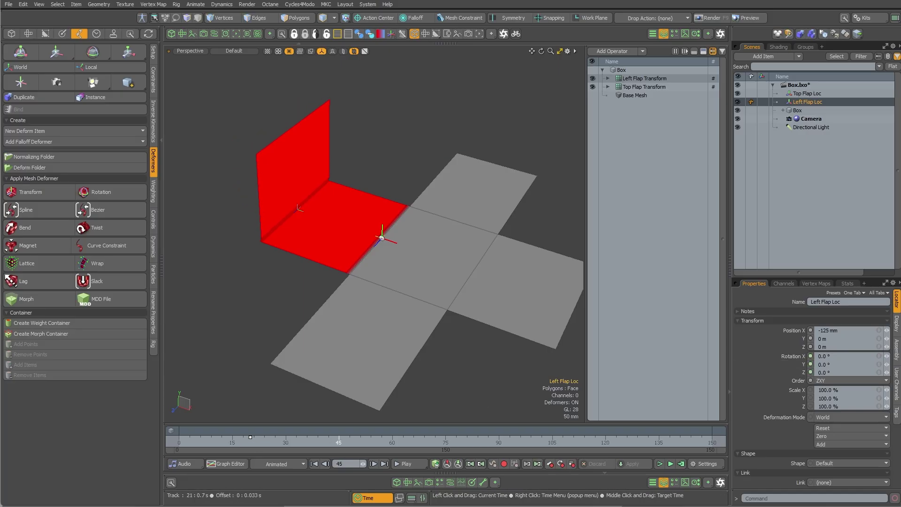
# - Rotate Left Flap Loc to -90° on Z at frame 50 so the left panel folds up
pyautogui.press('e')
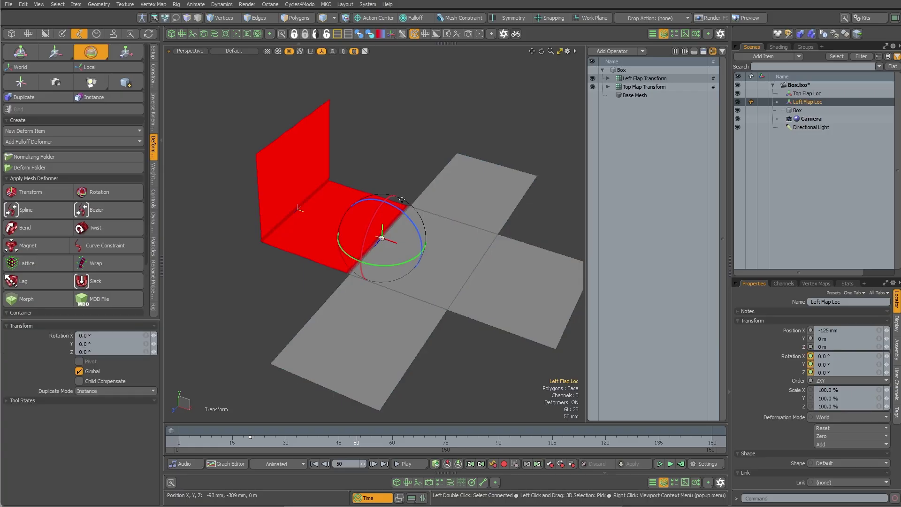
pyautogui.moveTo(369, 203); pyautogui.dragTo(439, 239)
pyautogui.keyDown('alt'); pyautogui.moveTo(434, 300); pyautogui.dragTo(464, 286); pyautogui.keyUp('alt')
pyautogui.press('q')
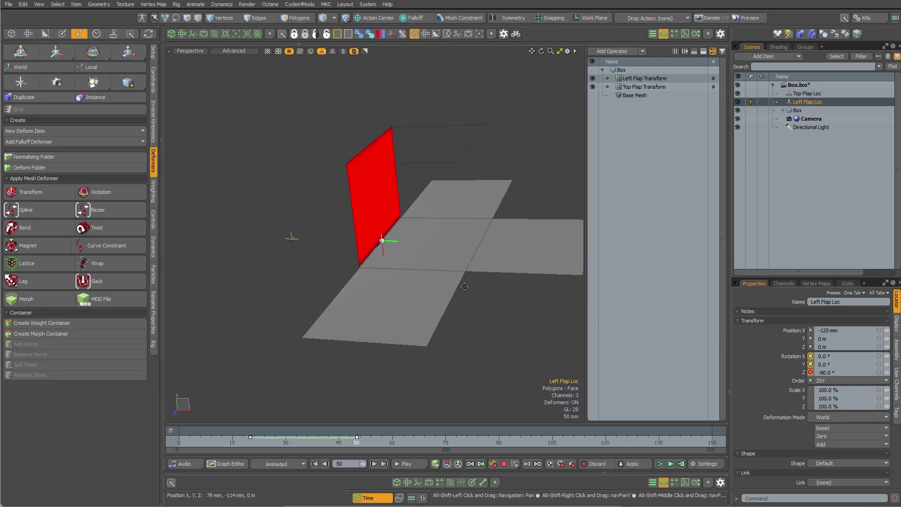
# - Scrub the animation between frames 50 and 0 to check how both flaps fold together
pyautogui.moveTo(357, 439); pyautogui.dragTo(279, 439)
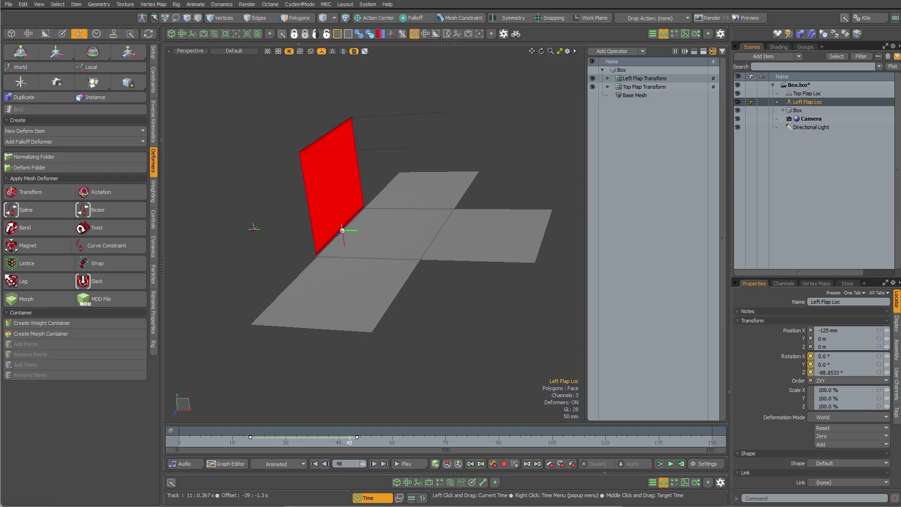
pyautogui.moveTo(349, 440); pyautogui.dragTo(229, 441)
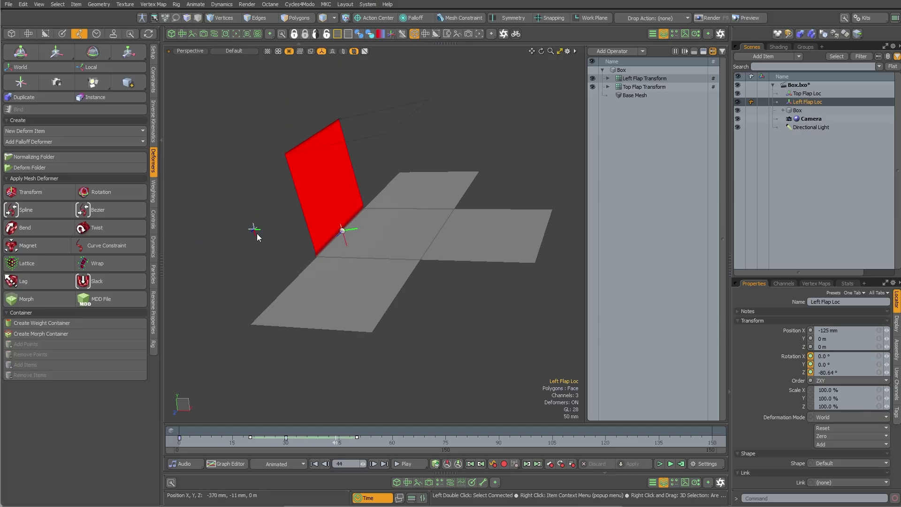
pyautogui.moveTo(335, 441); pyautogui.dragTo(179, 441)
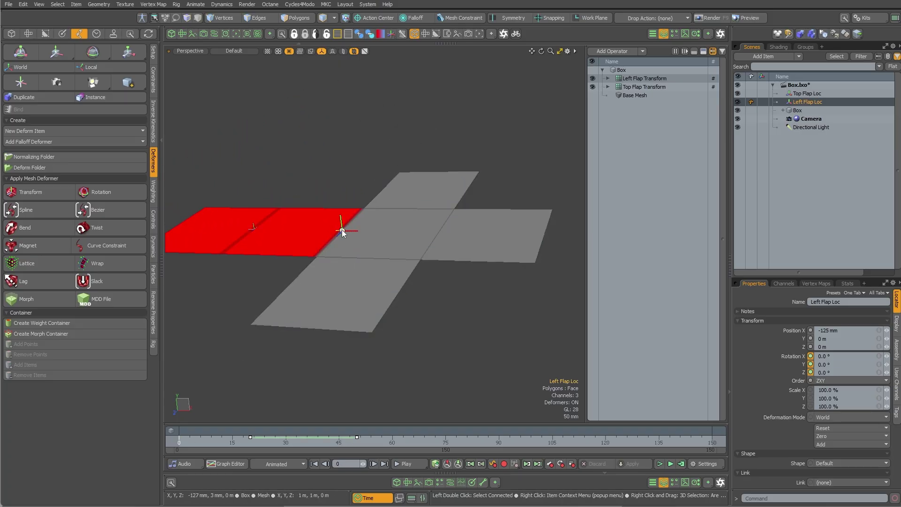
# - Disable the Left Flap Transform deformer and scrub from frame 0 to frame 41 to check the top flap's fold alone
pyautogui.click(592, 78)
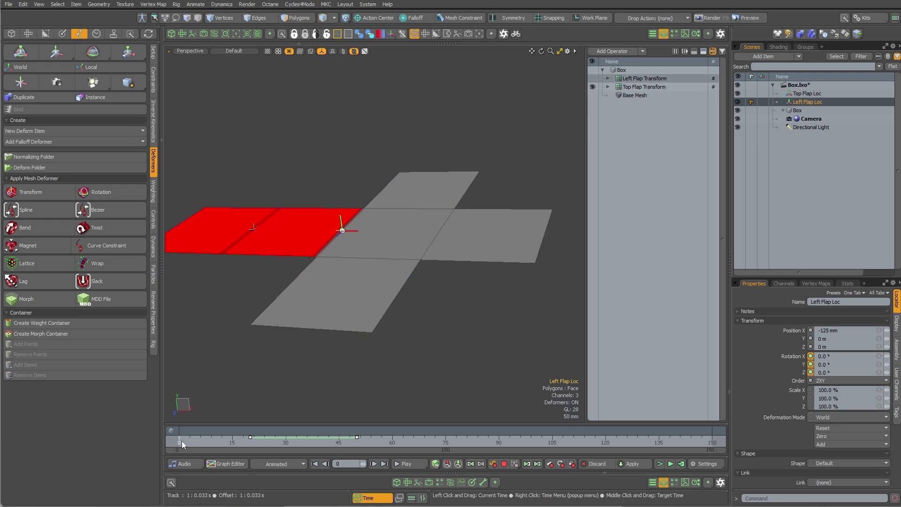
pyautogui.moveTo(186, 441); pyautogui.dragTo(324, 441)
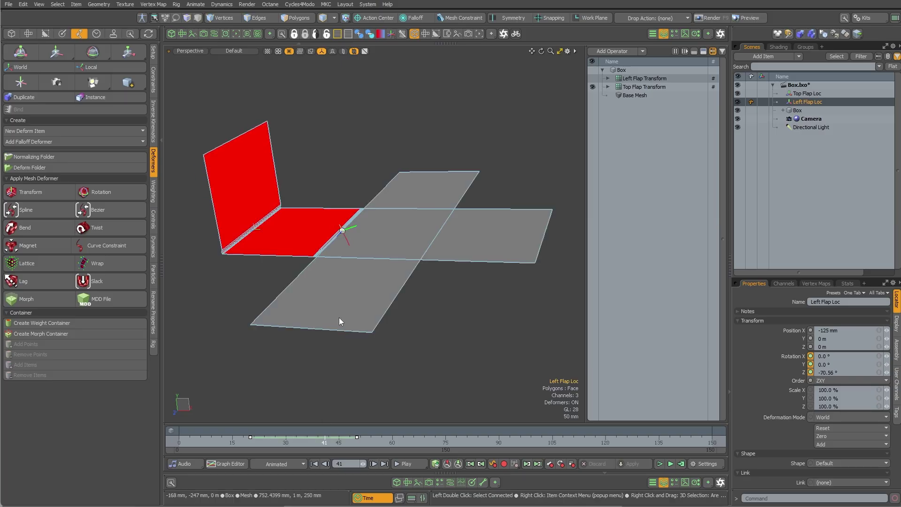
# - Scrub between frames 37, 0 and 35 to recheck the top flap's fold with the Left Flap Transform deformer off
pyautogui.click(218, 441)
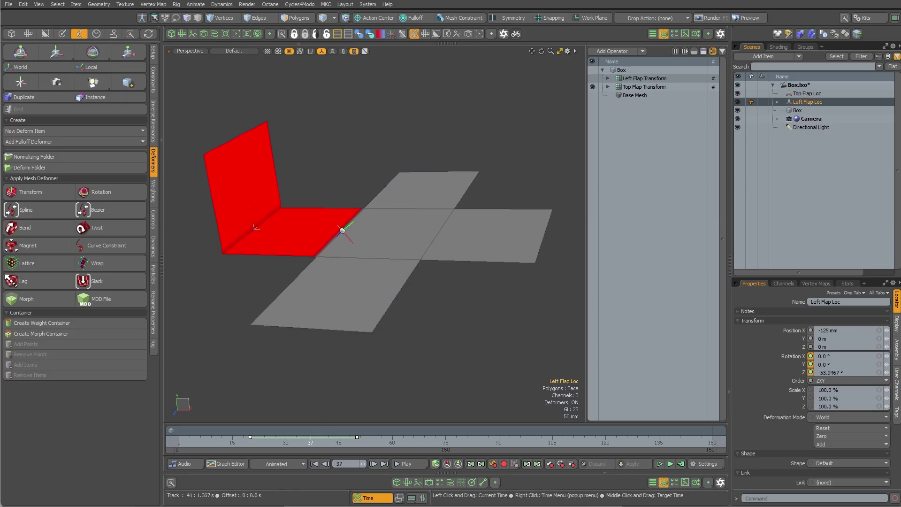
pyautogui.click(318, 441)
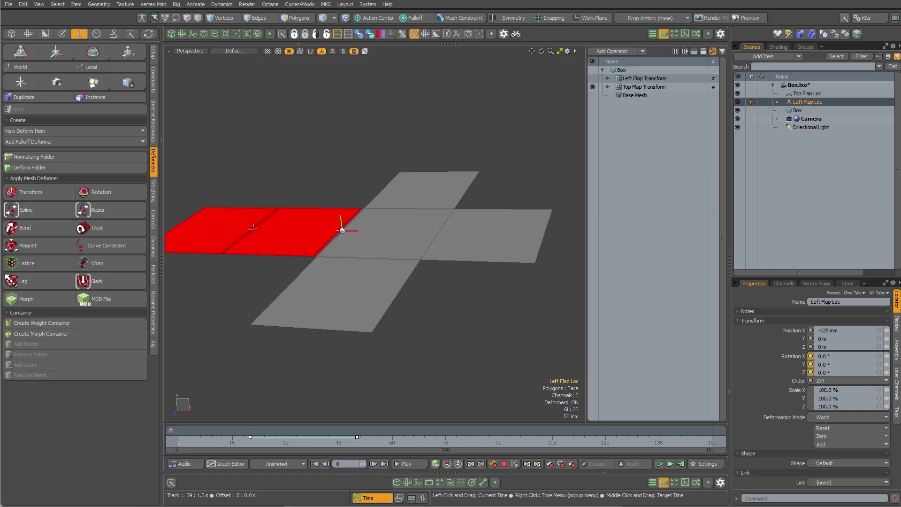
pyautogui.moveTo(182, 441); pyautogui.dragTo(197, 441)
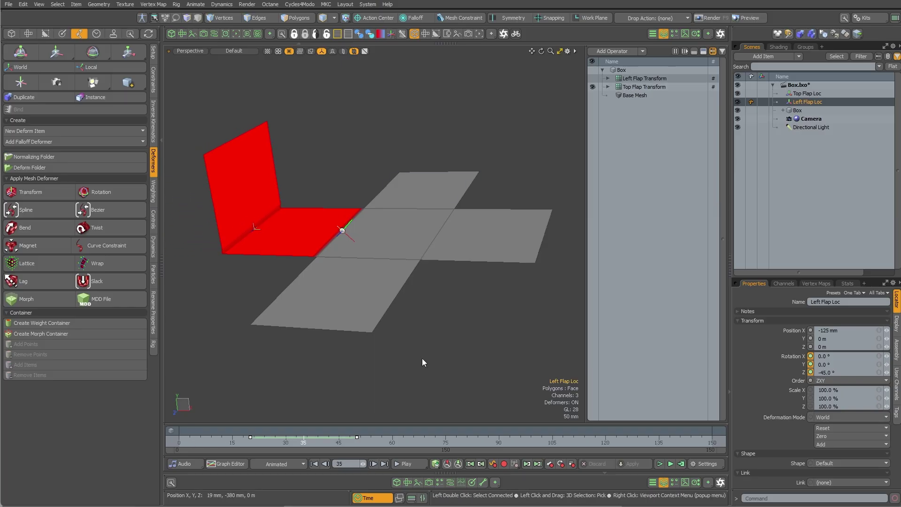
# - Re-enable the Left Flap Transform deformer and scrub between frames 45 and 0 to check both flaps folding together
pyautogui.click(592, 78)
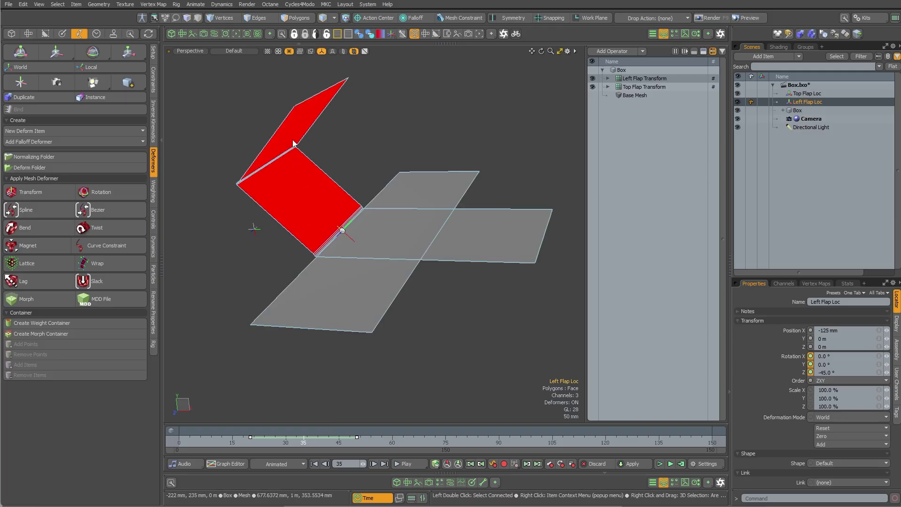
pyautogui.moveTo(302, 437); pyautogui.dragTo(214, 437)
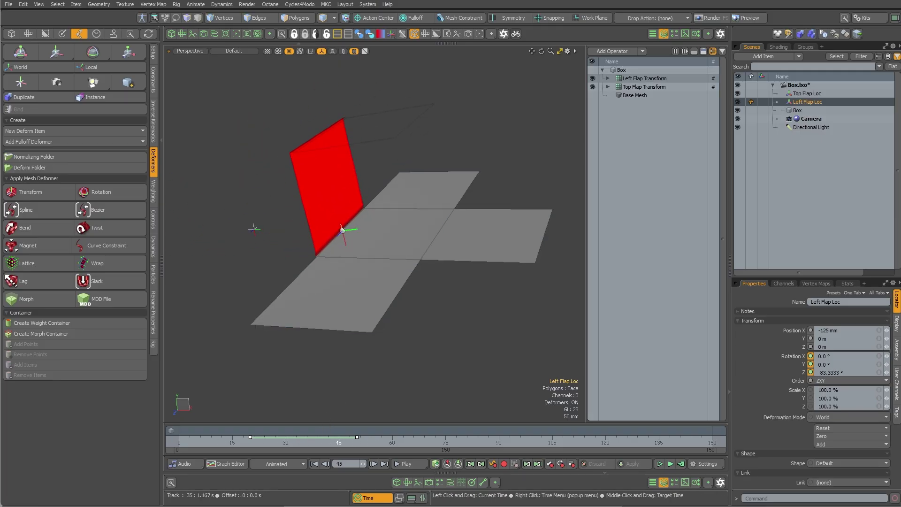
pyautogui.moveTo(339, 437); pyautogui.dragTo(199, 438)
pyautogui.moveTo(256, 437); pyautogui.dragTo(179, 437)
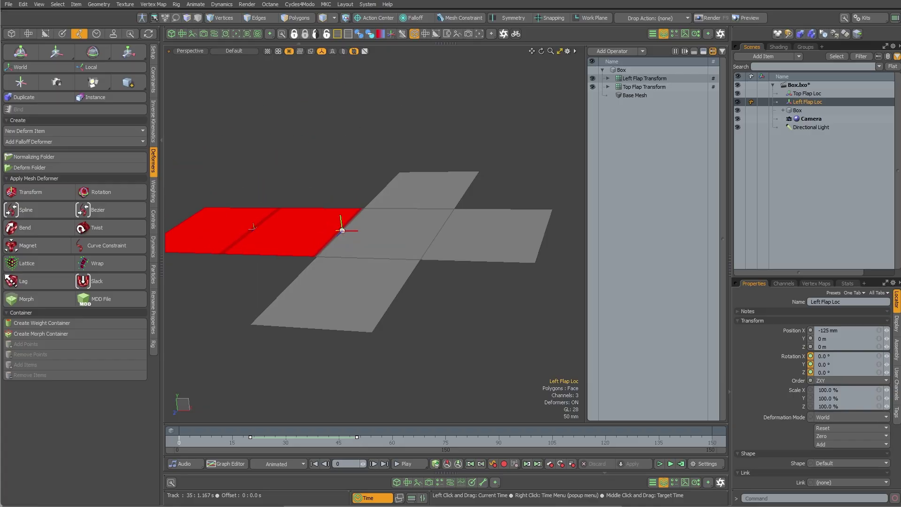
# - Try the Top Flap Transform above Left Flap Transform in the deformer stack, disable it and scrub to frame 39
pyautogui.moveTo(634, 86)
pyautogui.mouseDown()
pyautogui.moveTo(626, 88)
pyautogui.moveTo(643, 73)
pyautogui.mouseUp()
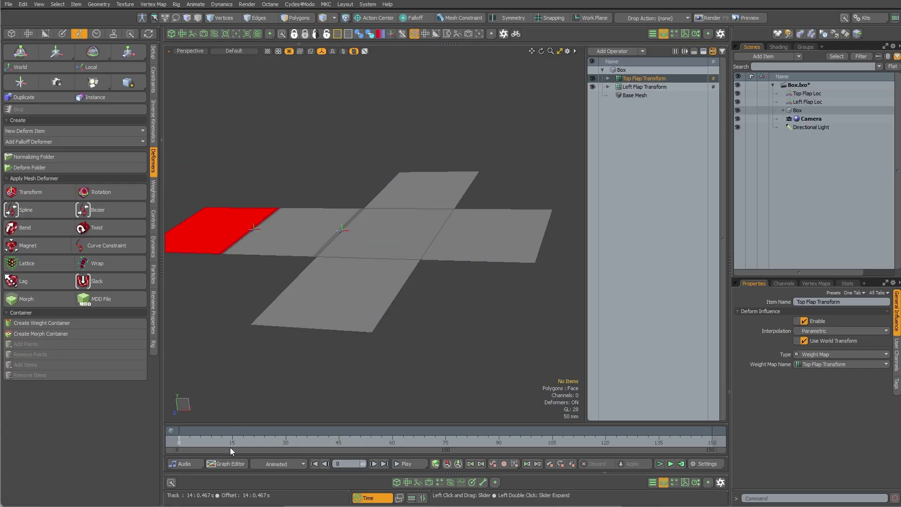
pyautogui.moveTo(192, 443)
pyautogui.mouseDown()
pyautogui.moveTo(292, 441)
pyautogui.moveTo(179, 441)
pyautogui.mouseUp()
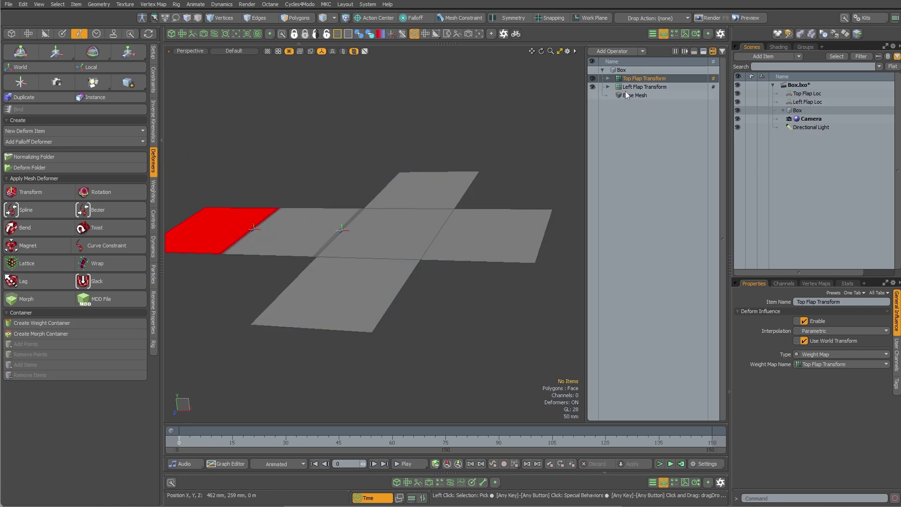
pyautogui.click(592, 78)
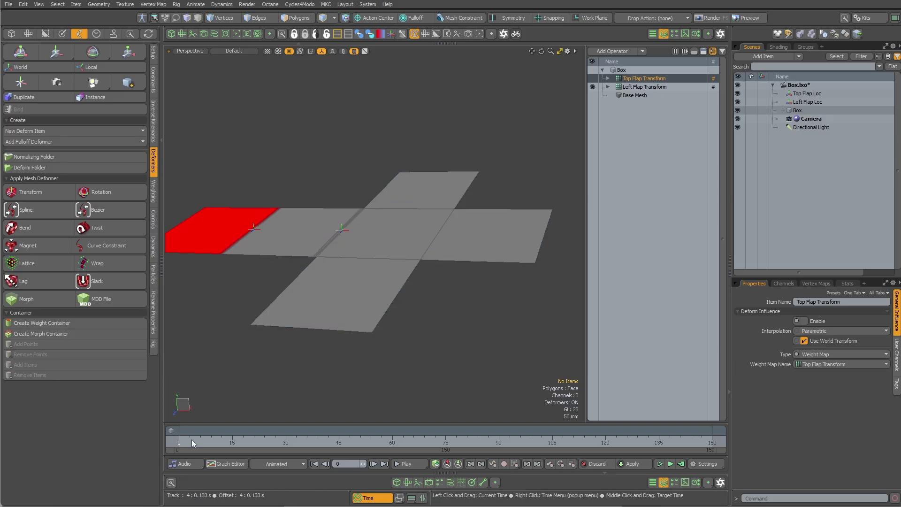
pyautogui.moveTo(192, 441); pyautogui.dragTo(317, 441)
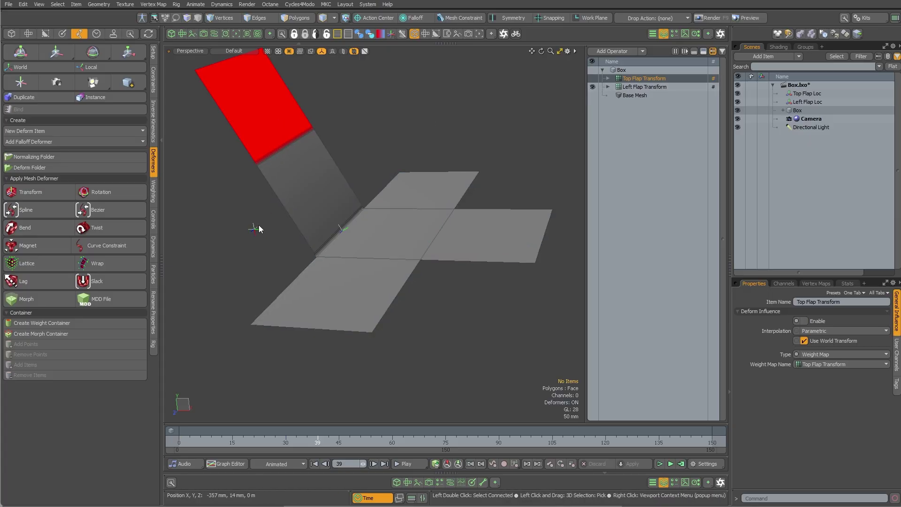
# - Re-enable Top Flap Transform, restore it below Left Flap Transform in the stack, and scrub to check the fold
pyautogui.click(592, 78)
pyautogui.keyDown('alt'); pyautogui.moveTo(511, 145); pyautogui.dragTo(375, 244); pyautogui.keyUp('alt')
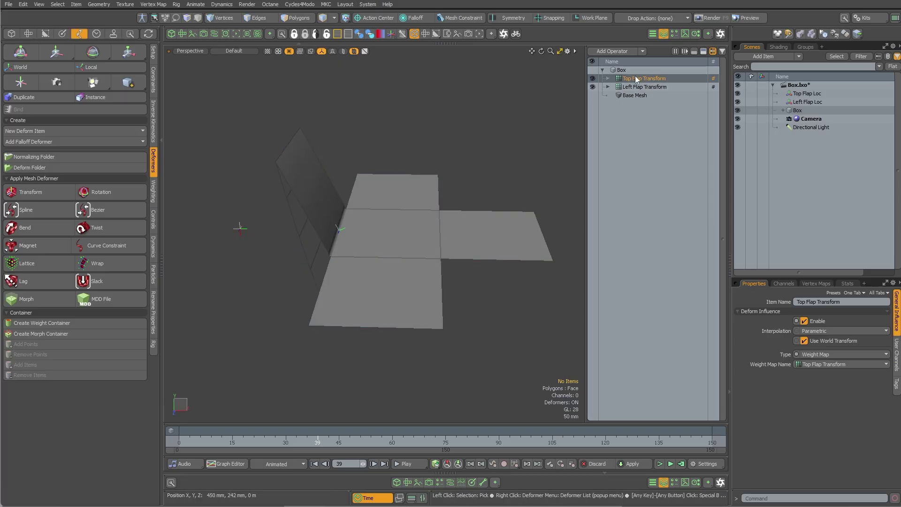
pyautogui.moveTo(635, 78); pyautogui.dragTo(631, 91)
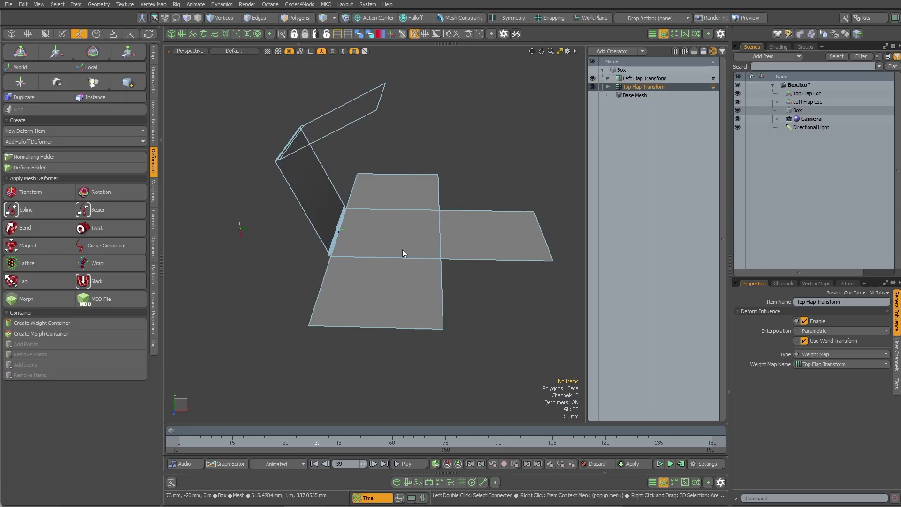
pyautogui.moveTo(210, 441); pyautogui.dragTo(300, 441)
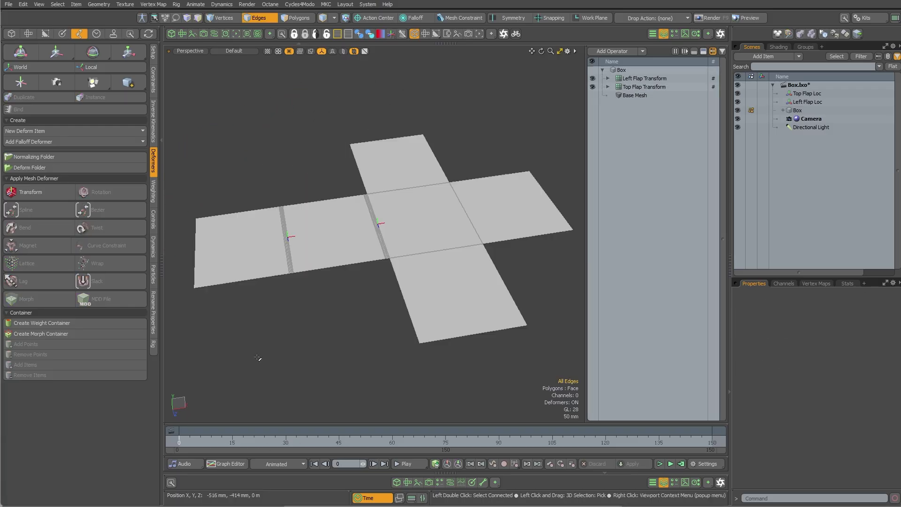
# - Start a Loop Slice across the two side edges of the top flap panel and load the tool's default hauling
pyautogui.keyDown('alt'); pyautogui.moveTo(338, 291); pyautogui.dragTo(369, 313); pyautogui.keyUp('alt')
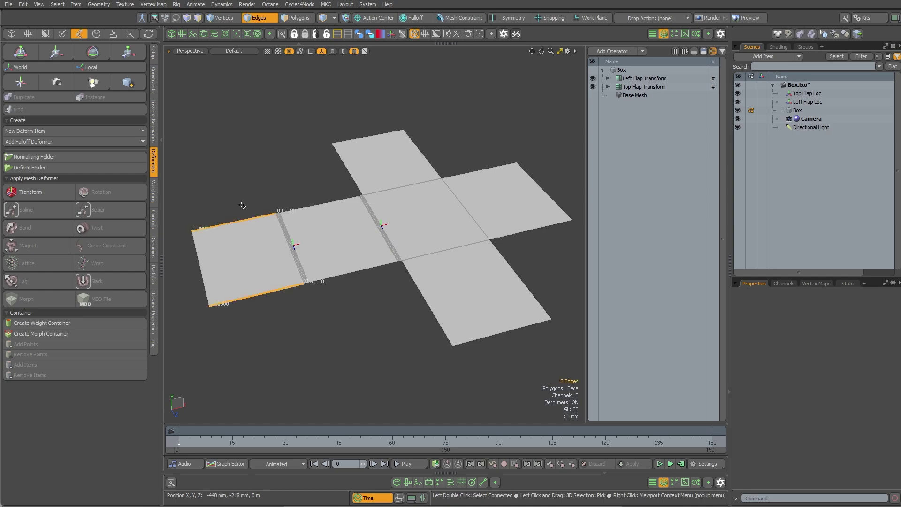
pyautogui.scroll(2, 266, 259)
pyautogui.hotkey('alt', 'c')
pyautogui.click(288, 265)
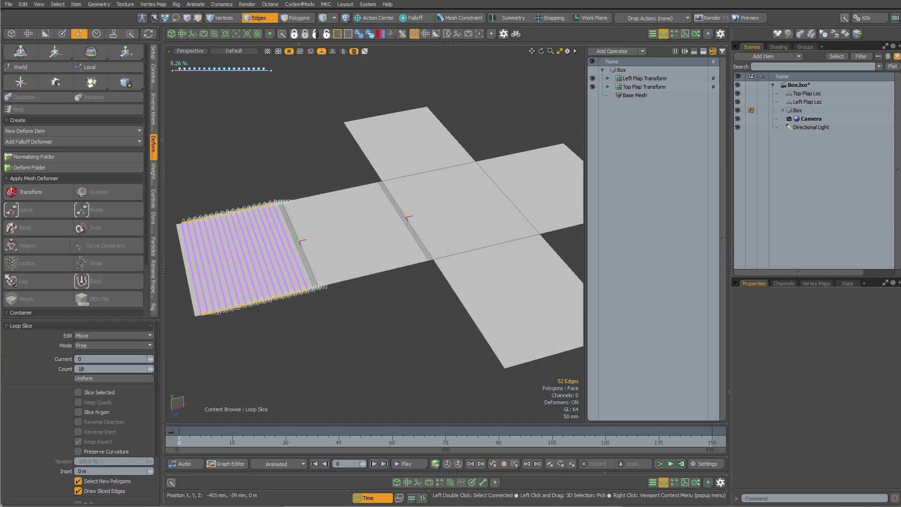
pyautogui.keyDown('alt'); pyautogui.keyDown('shift'); pyautogui.moveTo(297, 259); pyautogui.dragTo(316, 255); pyautogui.keyUp('shift'); pyautogui.keyUp('alt')
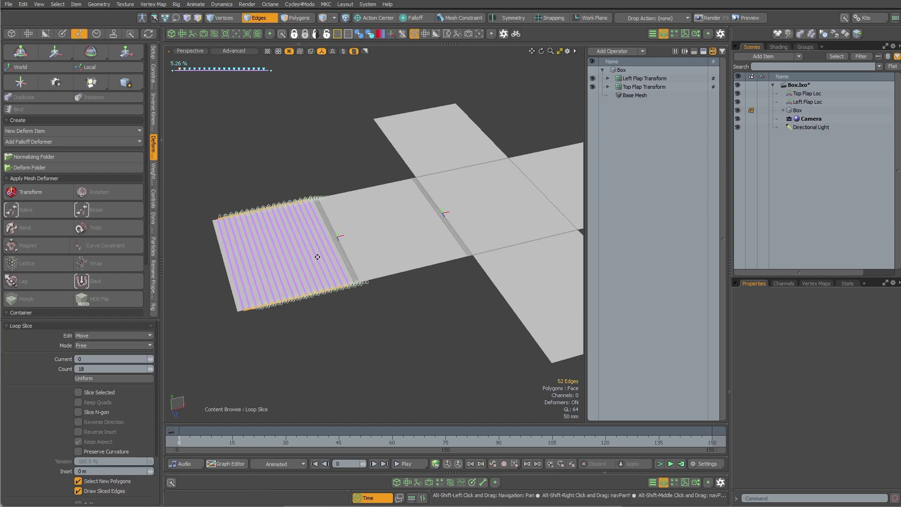
pyautogui.click(137, 327)
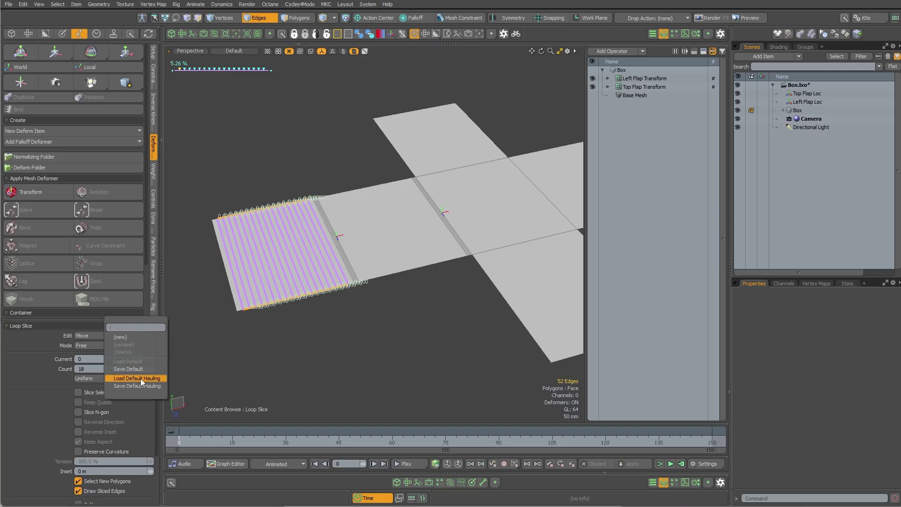
pyautogui.click(141, 379)
# - Set the top flap's Loop Slice count to 16, apply the slices and clear the edge selection
pyautogui.moveTo(125, 320); pyautogui.dragTo(125, 238)
pyautogui.moveTo(285, 234)
pyautogui.mouseDown(button='right')
pyautogui.moveTo(319, 235)
pyautogui.moveTo(263, 235)
pyautogui.moveTo(293, 235)
pyautogui.moveTo(274, 235)
pyautogui.mouseUp(button='right')
pyautogui.moveTo(315, 302); pyautogui.dragTo(310, 301, button='right')
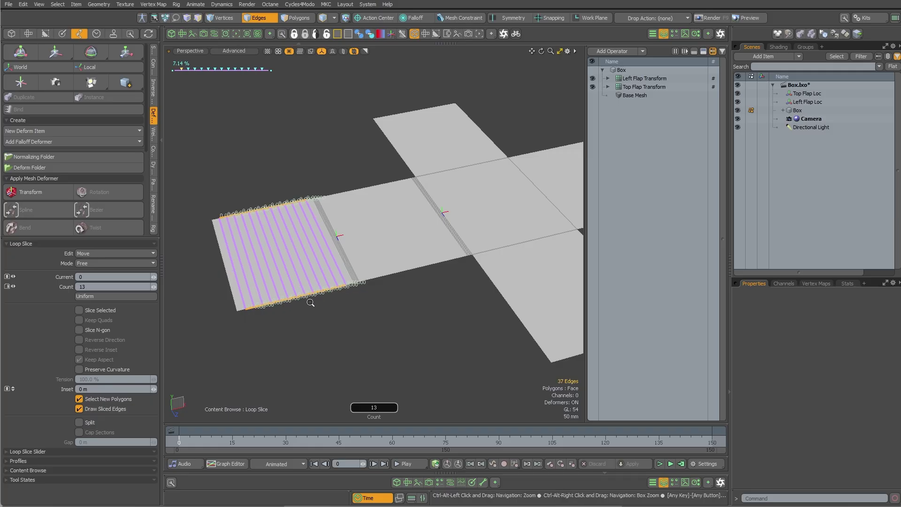
pyautogui.keyDown('ctrl'); pyautogui.keyDown('alt'); pyautogui.moveTo(309, 302); pyautogui.dragTo(366, 308); pyautogui.keyUp('alt'); pyautogui.keyUp('ctrl')
pyautogui.moveTo(366, 307)
pyautogui.mouseDown(button='right')
pyautogui.moveTo(376, 307)
pyautogui.moveTo(349, 307)
pyautogui.moveTo(376, 307)
pyautogui.mouseUp(button='right')
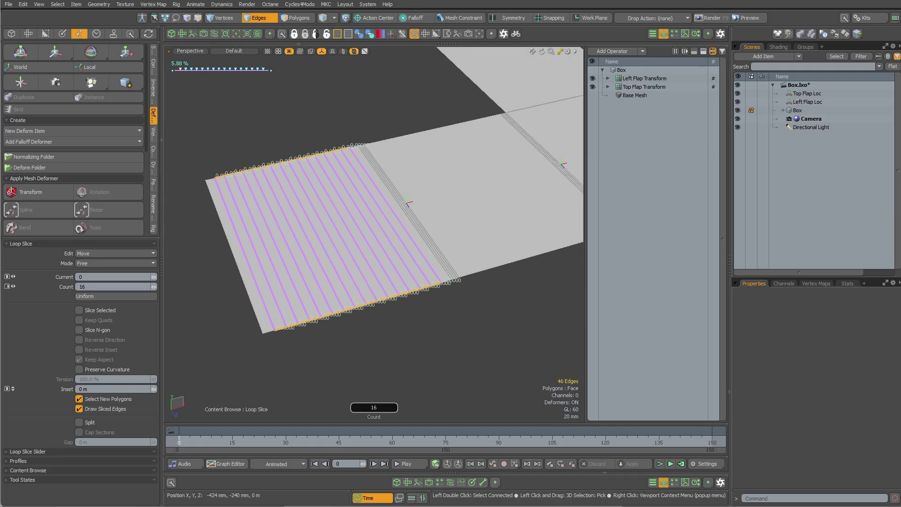
pyautogui.press('q')
pyautogui.click(402, 342)
pyautogui.keyDown('ctrl'); pyautogui.keyDown('alt'); pyautogui.moveTo(402, 342); pyautogui.dragTo(358, 324); pyautogui.keyUp('alt'); pyautogui.keyUp('ctrl')
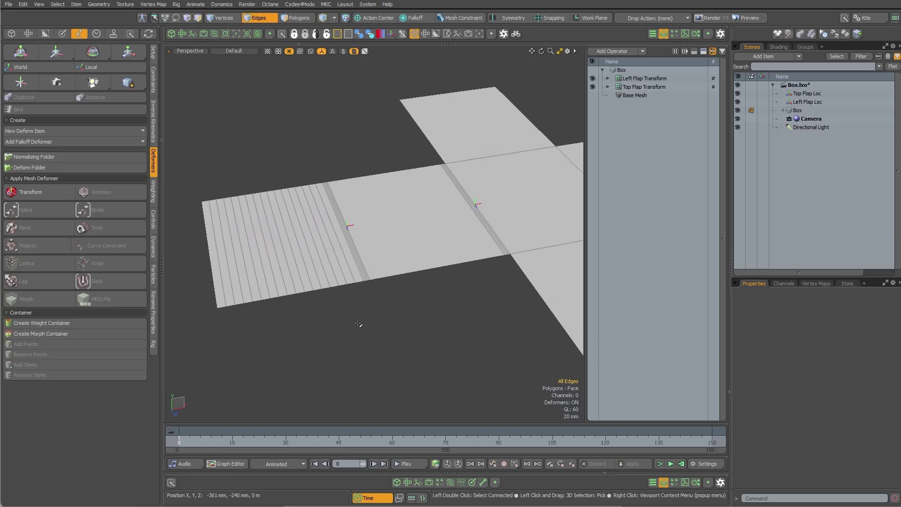
# - Select the Box mesh item and add a Bend deformer to its stack
pyautogui.press('5')
pyautogui.click(427, 221)
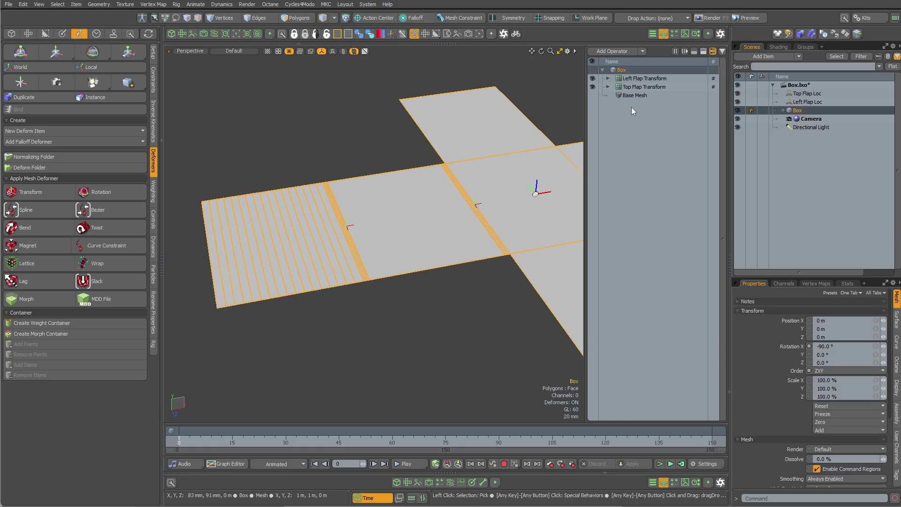
pyautogui.click(619, 52)
pyautogui.write('be')
pyautogui.write('nd')
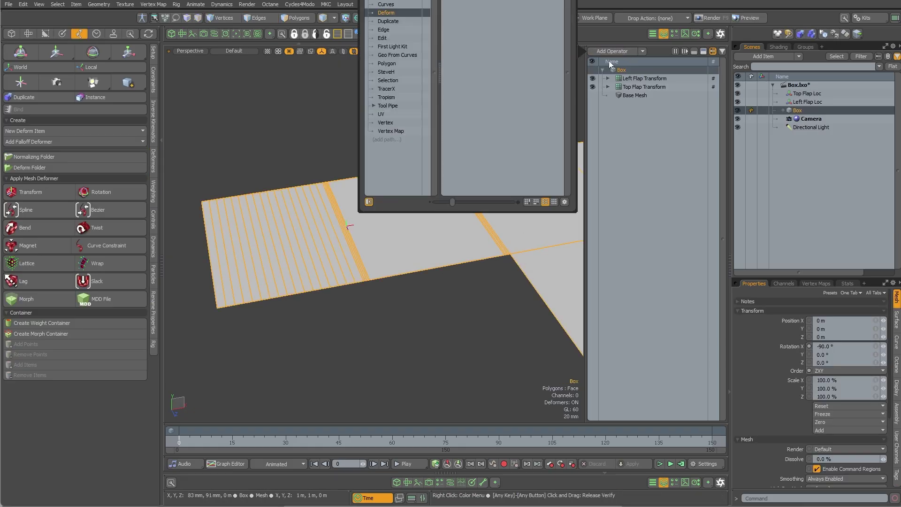
pyautogui.press('Return')
pyautogui.press('a')
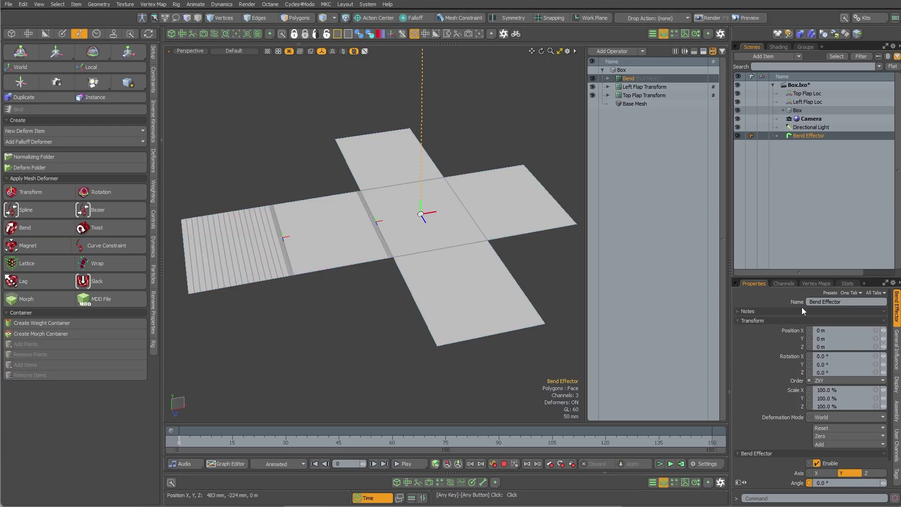
# - In Setup mode, set the Bend Effector's axis to X and rotate it -180° on Y towards the top flap
pyautogui.click(141, 18)
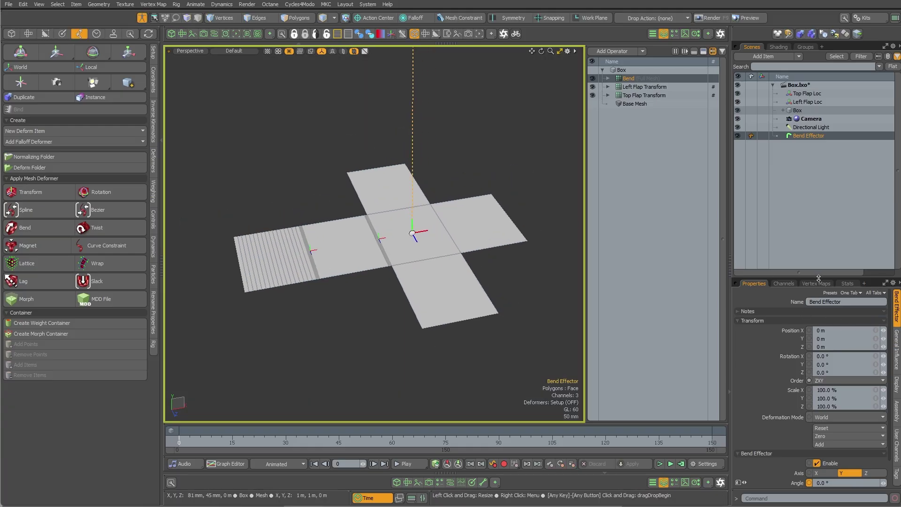
pyautogui.moveTo(818, 278); pyautogui.dragTo(819, 197)
pyautogui.press('e')
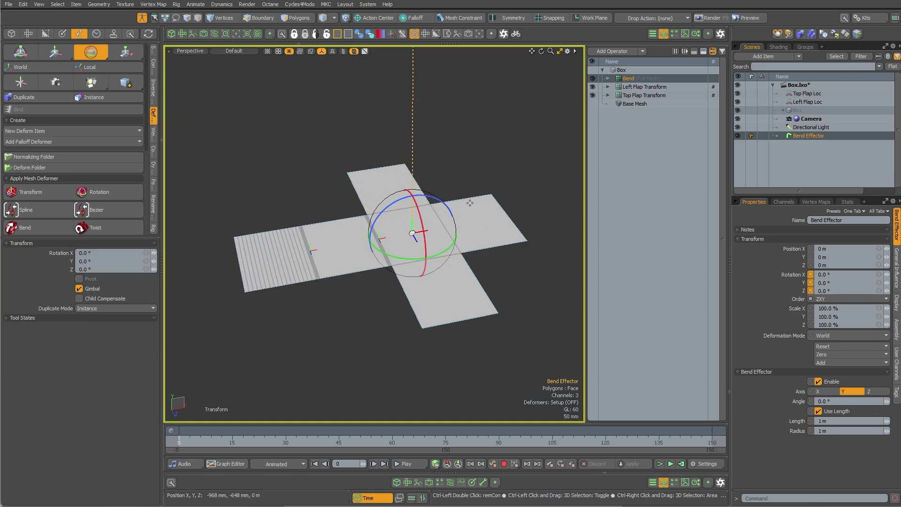
pyautogui.click(875, 392)
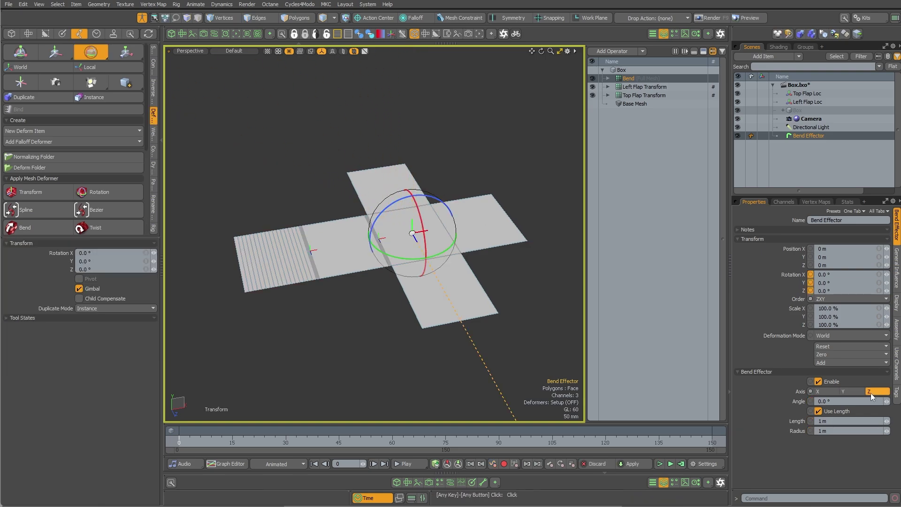
pyautogui.click(823, 390)
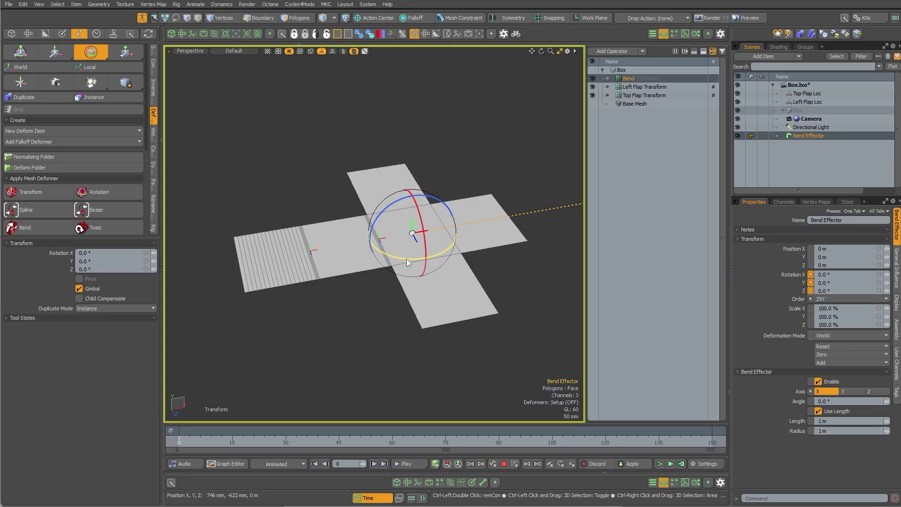
pyautogui.moveTo(406, 258); pyautogui.dragTo(419, 181)
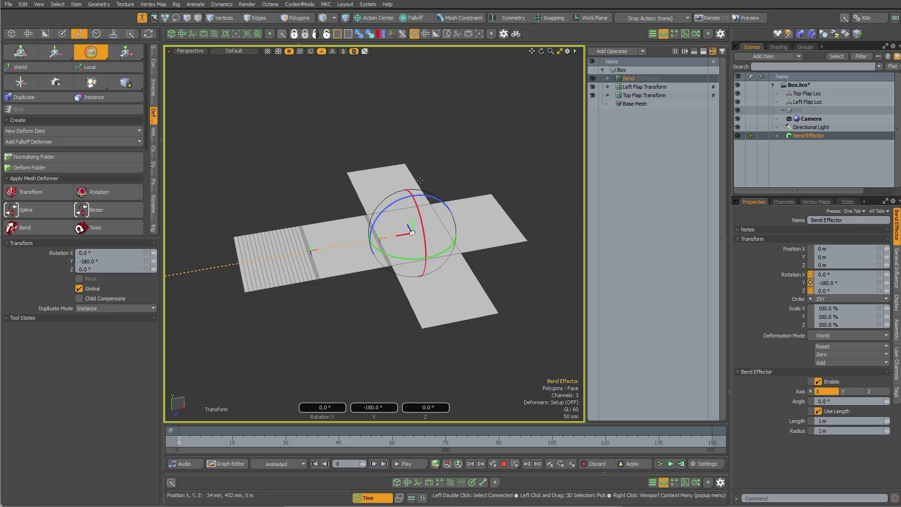
# - Shorten the Bend Effector's length to 384 mm
pyautogui.keyDown('alt'); pyautogui.keyDown('shift'); pyautogui.moveTo(323, 304); pyautogui.dragTo(368, 297); pyautogui.keyUp('shift'); pyautogui.keyUp('alt')
pyautogui.press('c')
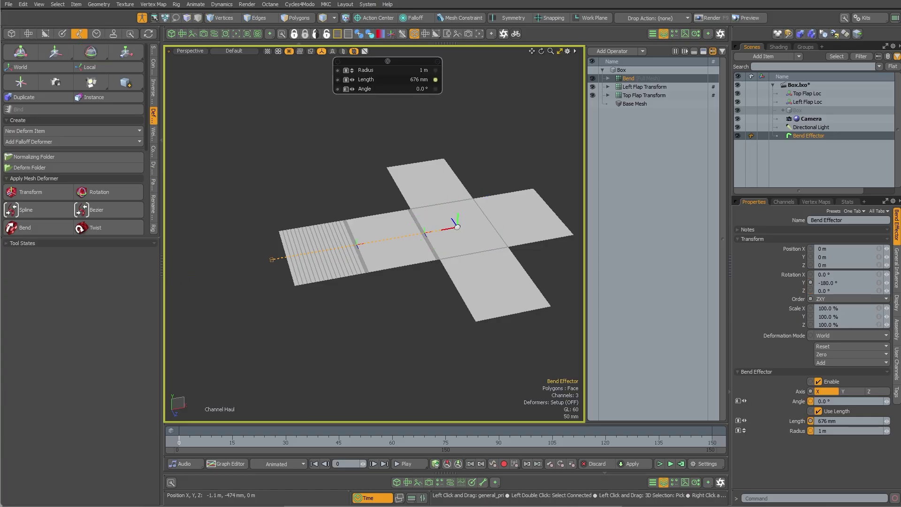
pyautogui.moveTo(188, 366); pyautogui.dragTo(169, 366)
# - Enable snapping and move the Bend Effector to -375 mm on X, at the top flap's fold line
pyautogui.press('w')
pyautogui.scroll(4, 424, 233)
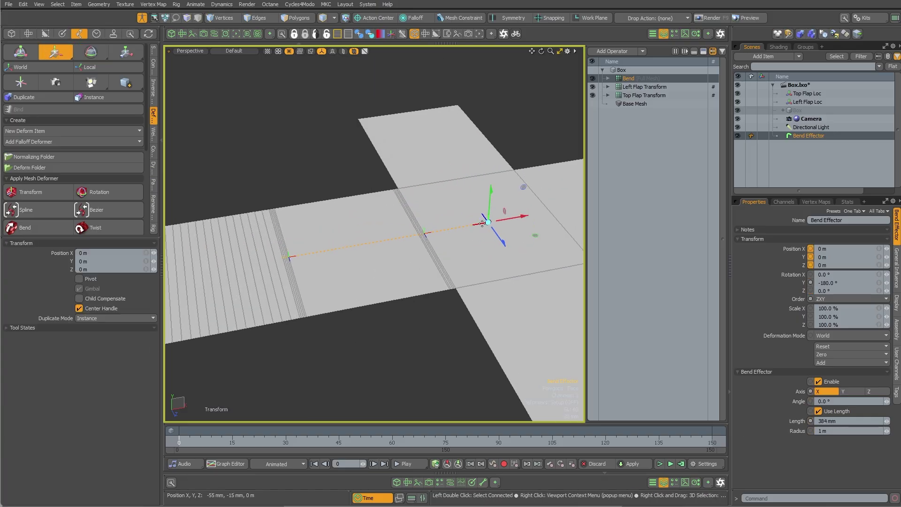
pyautogui.click(551, 17)
pyautogui.moveTo(319, 252); pyautogui.dragTo(293, 262)
pyautogui.scroll(4, 288, 254)
pyautogui.scroll(-4, 293, 262)
# - Reduce the Bend Effector's length to 259 mm to span the top flap, and turn off snapping and Setup mode
pyautogui.press('space')
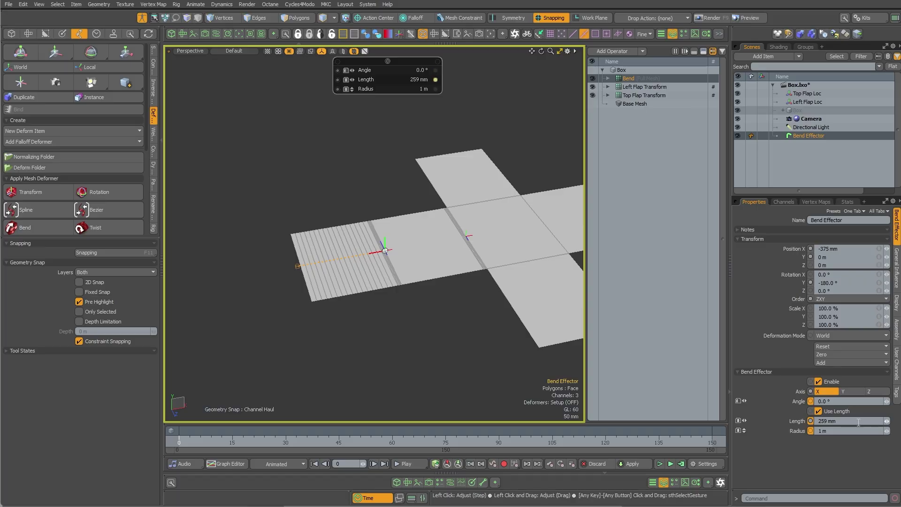
pyautogui.moveTo(368, 315)
pyautogui.keyDown('alt'); pyautogui.mouseDown()
pyautogui.moveTo(352, 320)
pyautogui.moveTo(352, 309)
pyautogui.mouseUp(); pyautogui.keyUp('alt')
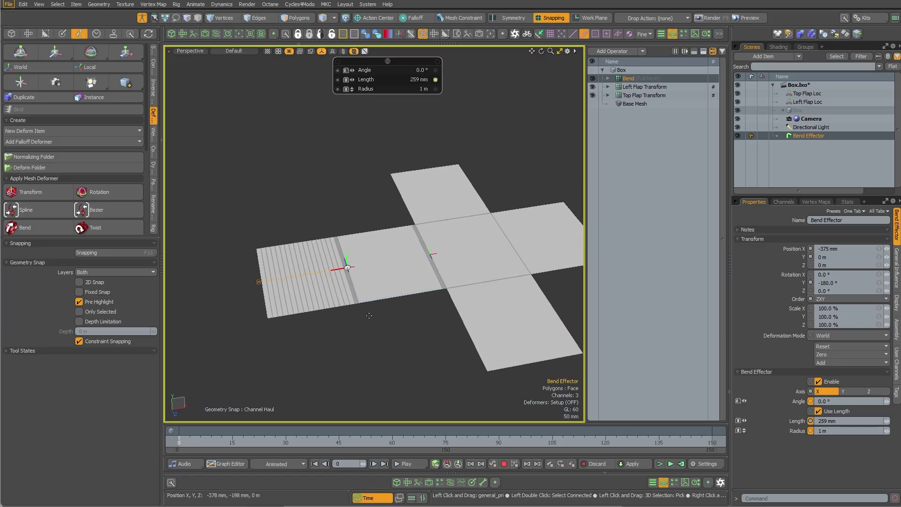
pyautogui.press('F11')
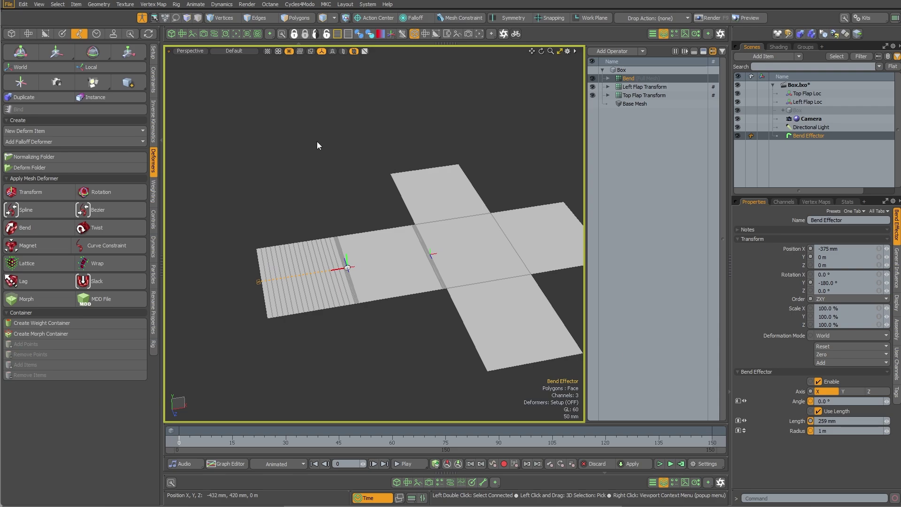
pyautogui.click(145, 21)
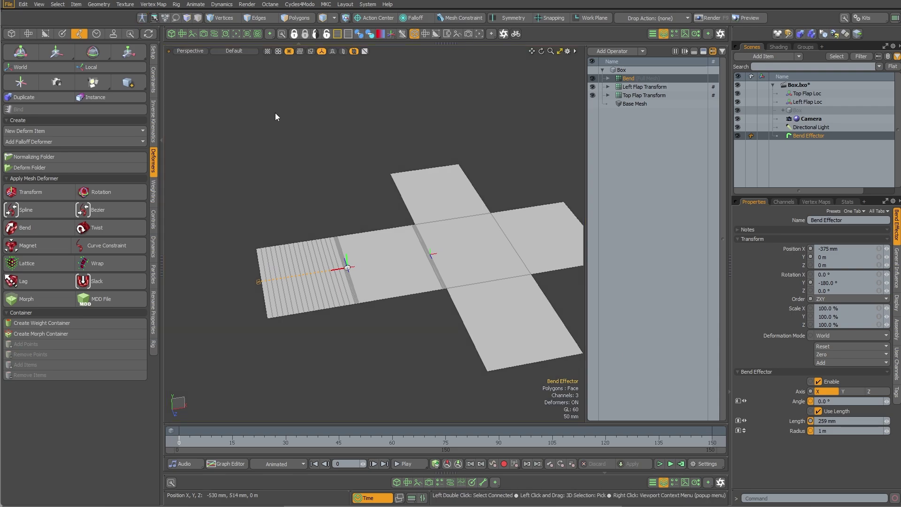
pyautogui.scroll(-2, 392, 242)
pyautogui.keyDown('alt'); pyautogui.moveTo(397, 246); pyautogui.dragTo(371, 258); pyautogui.keyUp('alt')
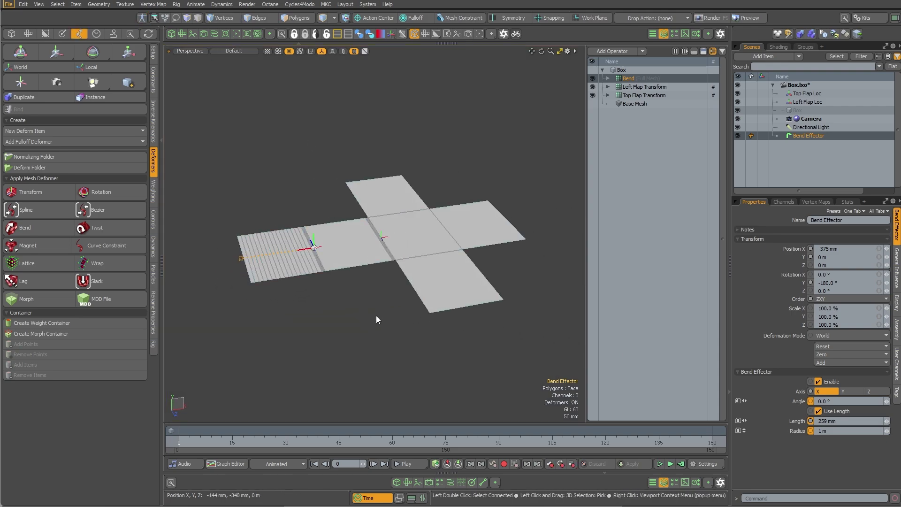
# - Try bending the top flap interactively with the Bend Effector's angle channel, and undo the bend
pyautogui.press('c')
pyautogui.moveTo(343, 302); pyautogui.dragTo(460, 320)
pyautogui.hotkey('ctrl', 'z')
pyautogui.press('space')
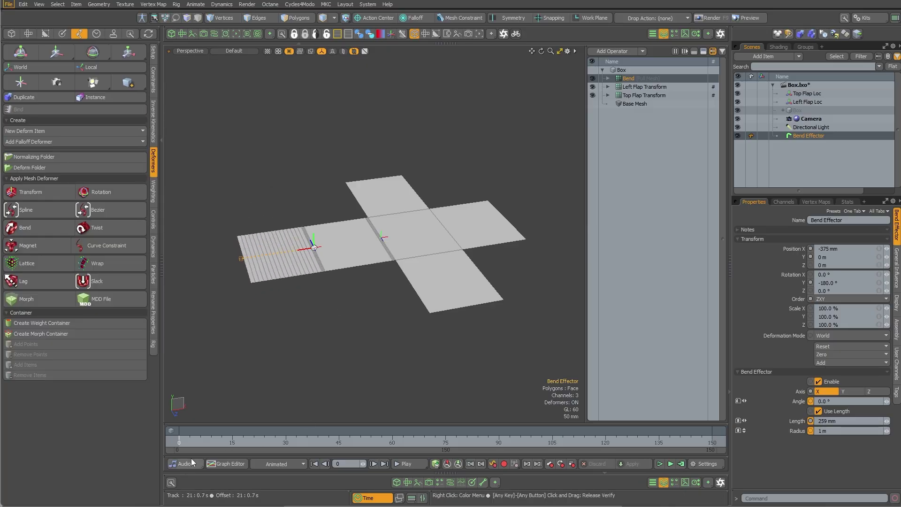
# - Scrub the folding animation to frame 55 and try out the Bend Effector's angle on the folded top flap
pyautogui.moveTo(188, 438); pyautogui.dragTo(328, 438)
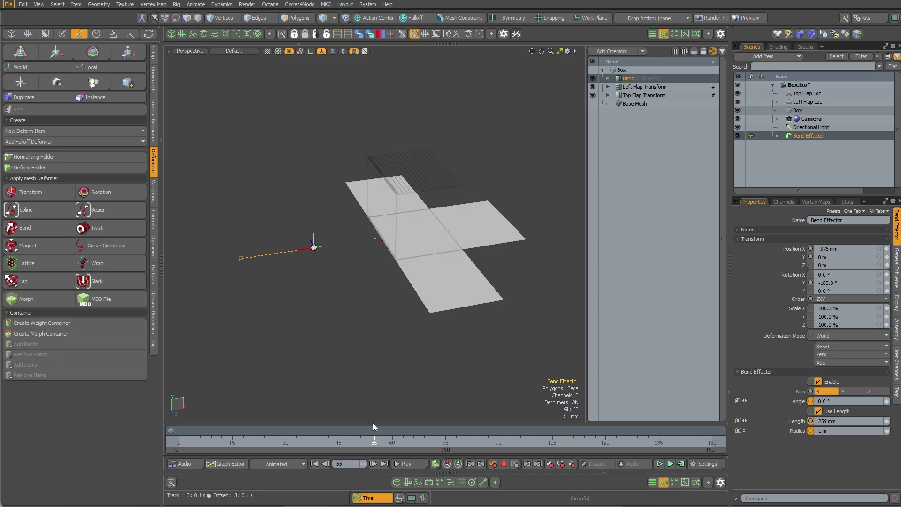
pyautogui.press('c')
pyautogui.moveTo(331, 342); pyautogui.dragTo(251, 169)
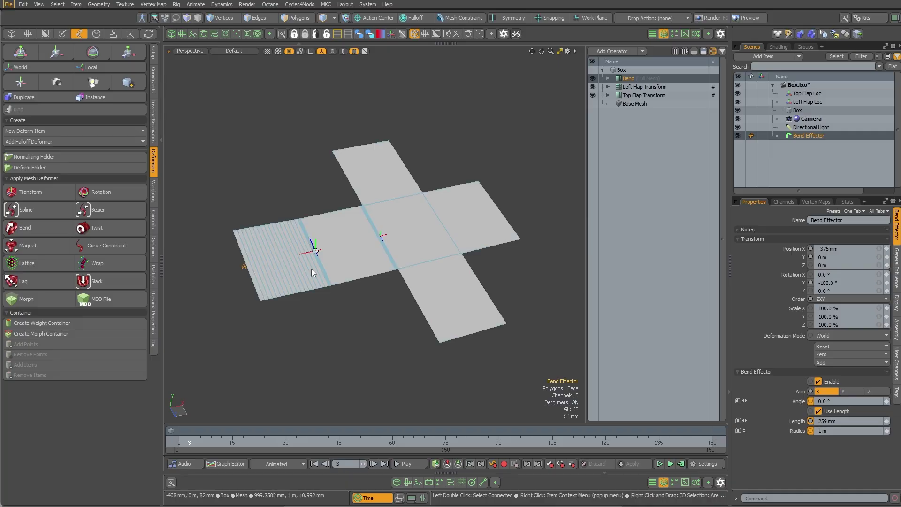
# - Move the Bend deformer below Top Flap Transform in the Box's deformer stack, and return the timeline to frame 0
pyautogui.moveTo(319, 262)
pyautogui.keyDown('alt'); pyautogui.mouseDown()
pyautogui.moveTo(319, 244)
pyautogui.moveTo(321, 256)
pyautogui.mouseUp(); pyautogui.keyUp('alt')
pyautogui.keyDown('ctrl'); pyautogui.keyDown('alt'); pyautogui.moveTo(320, 256); pyautogui.dragTo(317, 237); pyautogui.keyUp('alt'); pyautogui.keyUp('ctrl')
pyautogui.keyDown('alt'); pyautogui.keyDown('shift'); pyautogui.moveTo(346, 296); pyautogui.dragTo(328, 244); pyautogui.keyUp('shift'); pyautogui.keyUp('alt')
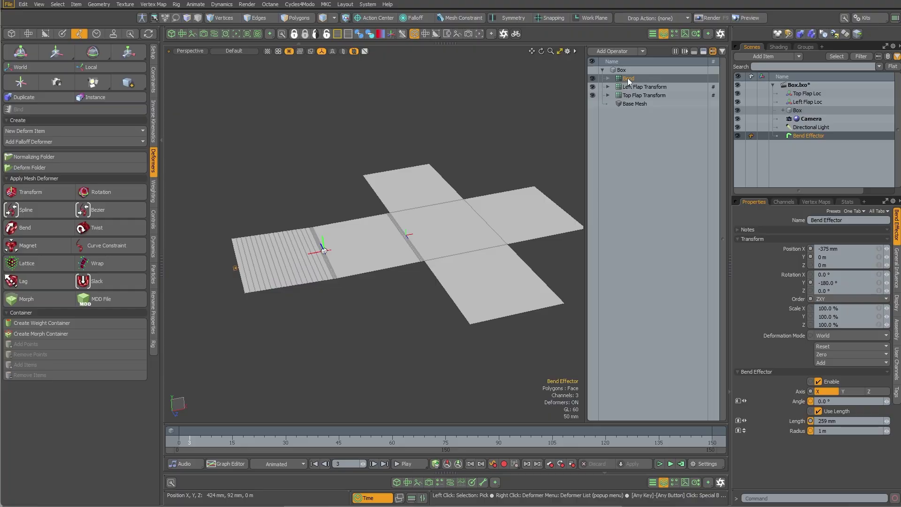
pyautogui.moveTo(629, 81); pyautogui.dragTo(634, 100)
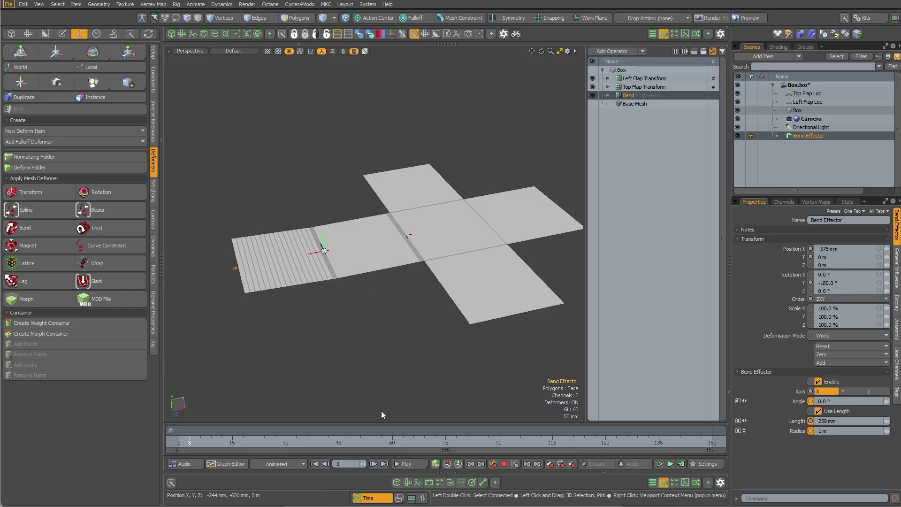
pyautogui.click(193, 443)
pyautogui.moveTo(193, 443)
pyautogui.mouseDown()
pyautogui.moveTo(230, 443)
pyautogui.moveTo(186, 444)
pyautogui.mouseUp()
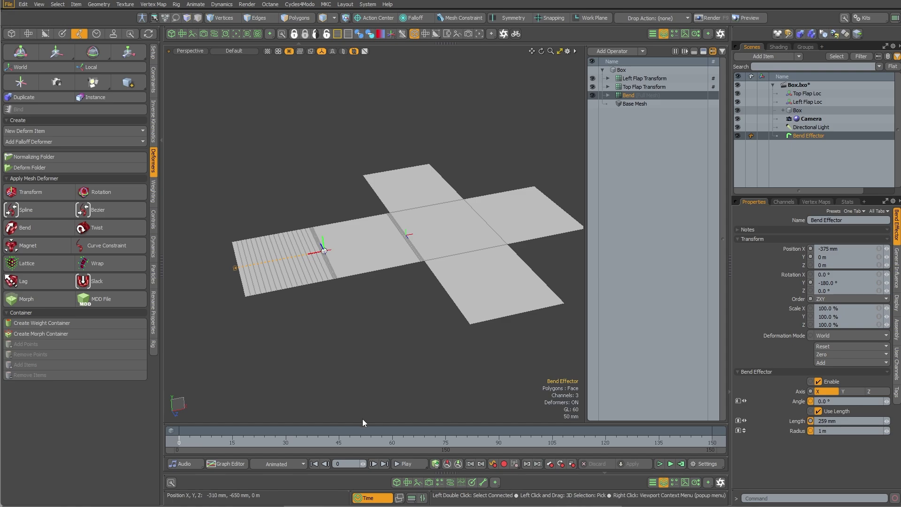
# - Expand the timeline into the keyframe view and shift all Top Flap Loc and Left Flap Loc keys 15 frames later
pyautogui.moveTo(360, 421); pyautogui.dragTo(368, 314)
pyautogui.click(382, 359)
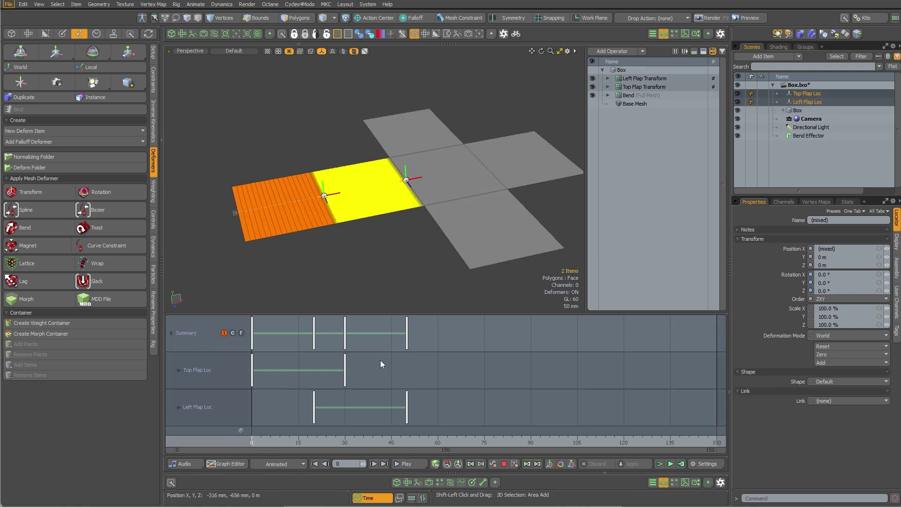
pyautogui.moveTo(443, 342); pyautogui.dragTo(243, 332)
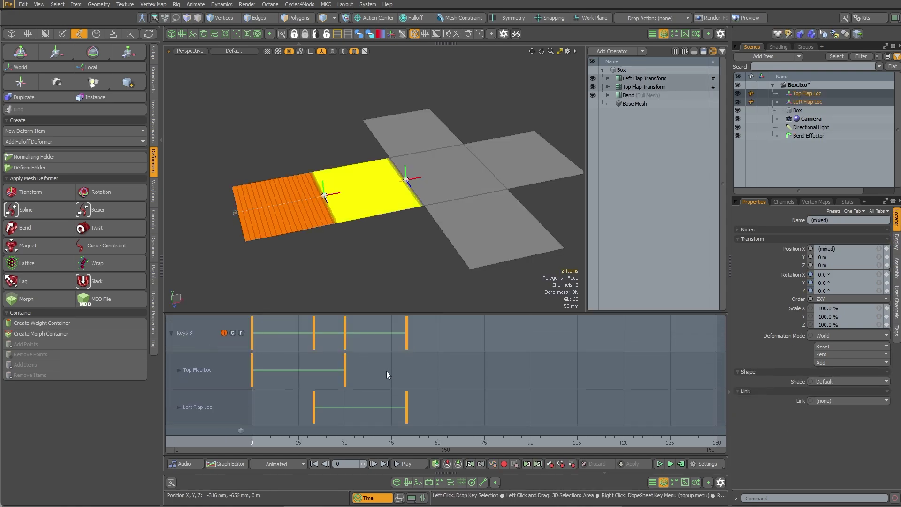
pyautogui.moveTo(387, 371); pyautogui.dragTo(441, 378)
pyautogui.click(321, 417)
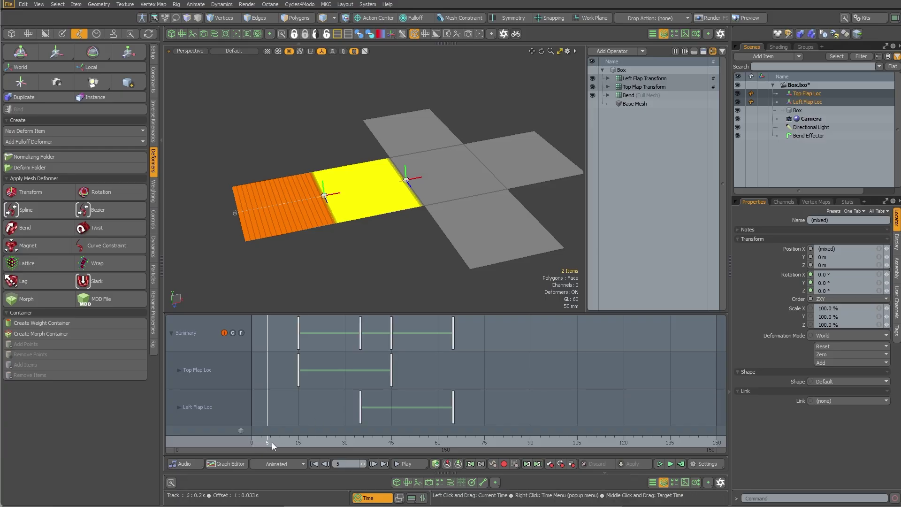
# - Reorder the scene items as Camera, Directional Light, Top Flap Loc, Left Flap Loc, Bend Effector and Box
pyautogui.click(807, 137)
pyautogui.moveTo(802, 136); pyautogui.dragTo(817, 94)
pyautogui.click(807, 137)
pyautogui.keyDown('ctrl'); pyautogui.click(811, 127); pyautogui.keyUp('ctrl')
pyautogui.keyDown('ctrl'); pyautogui.click(816, 95); pyautogui.keyUp('ctrl')
pyautogui.keyDown('ctrl'); pyautogui.click(818, 102); pyautogui.keyUp('ctrl')
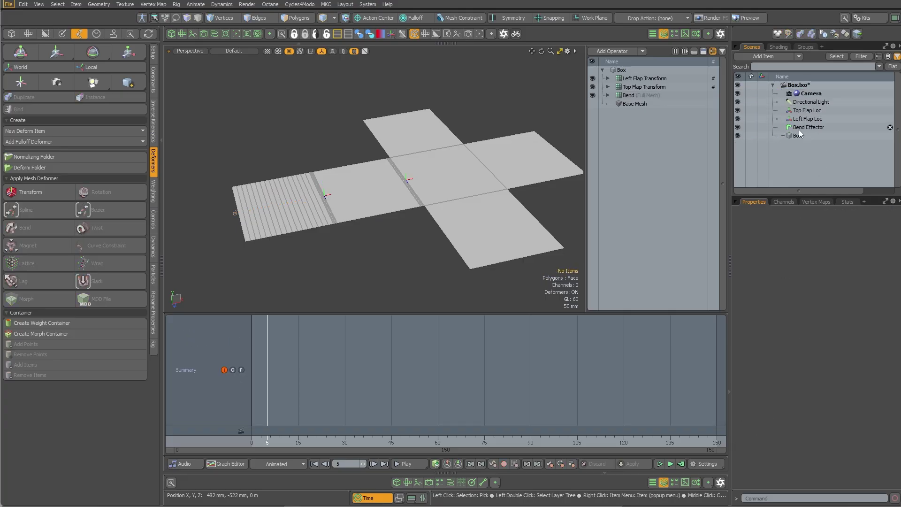
# - Key the Bend Effector's angle at 0° on frame 5 and at 95.9° on frame 28
pyautogui.click(799, 129)
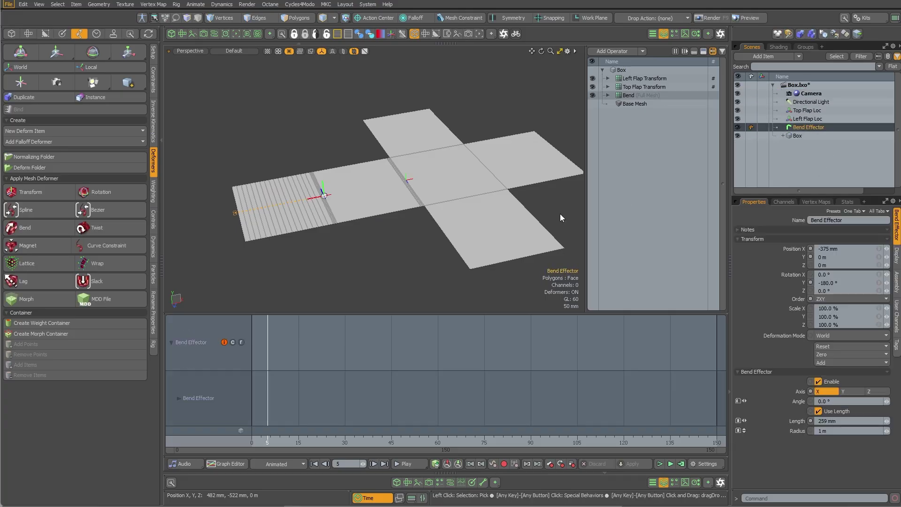
pyautogui.click(799, 402)
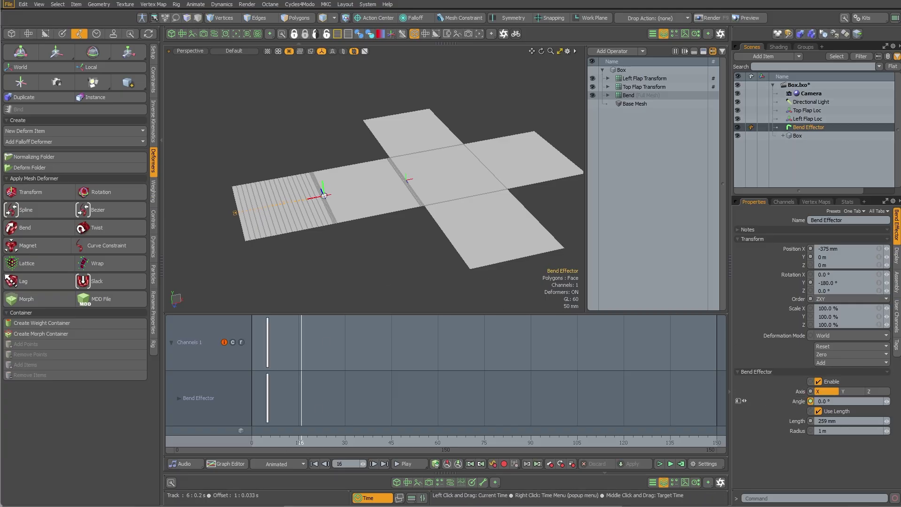
pyautogui.moveTo(301, 441); pyautogui.dragTo(338, 441)
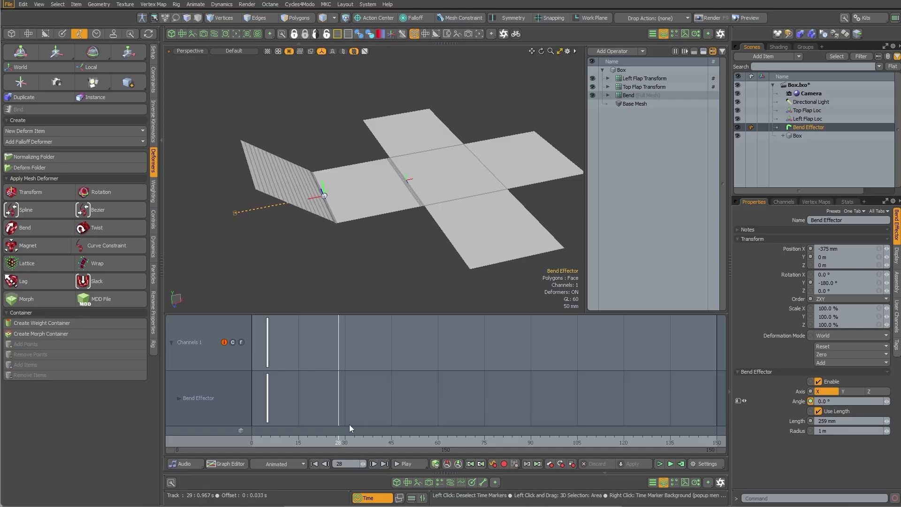
pyautogui.press('c')
pyautogui.moveTo(315, 273); pyautogui.dragTo(357, 273)
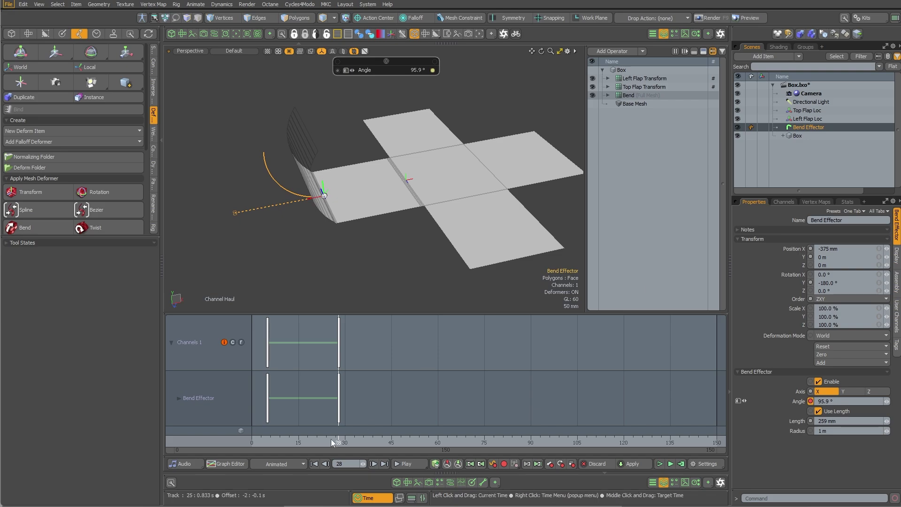
# - Key the Bend Effector's angle back to 0° on frame 53 and scrub through the bend from another viewing angle
pyautogui.moveTo(341, 444); pyautogui.dragTo(416, 443)
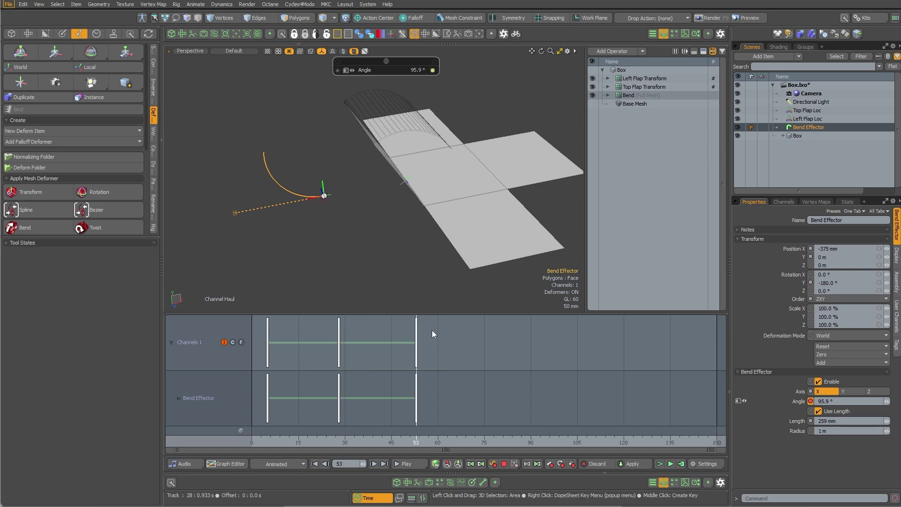
pyautogui.write('0')
pyautogui.press('Return')
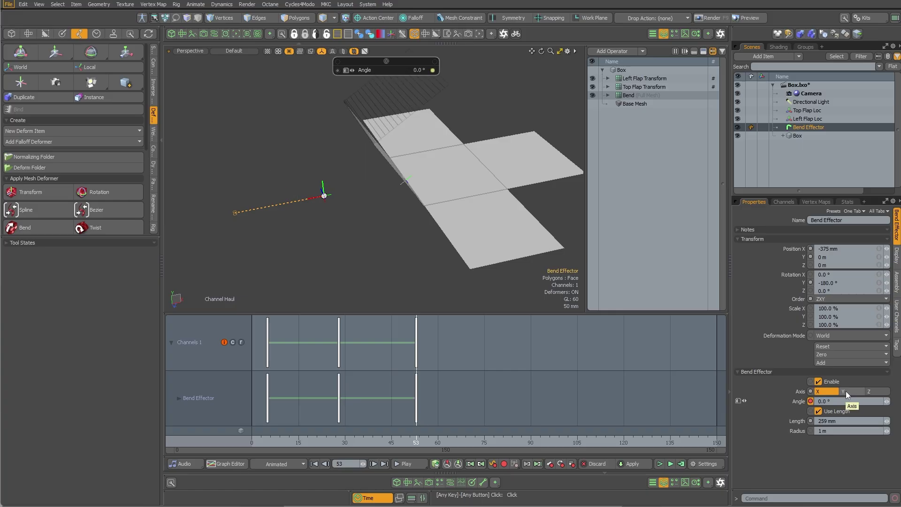
pyautogui.moveTo(291, 442); pyautogui.dragTo(252, 441)
pyautogui.keyDown('alt'); pyautogui.moveTo(350, 218); pyautogui.dragTo(396, 231); pyautogui.keyUp('alt')
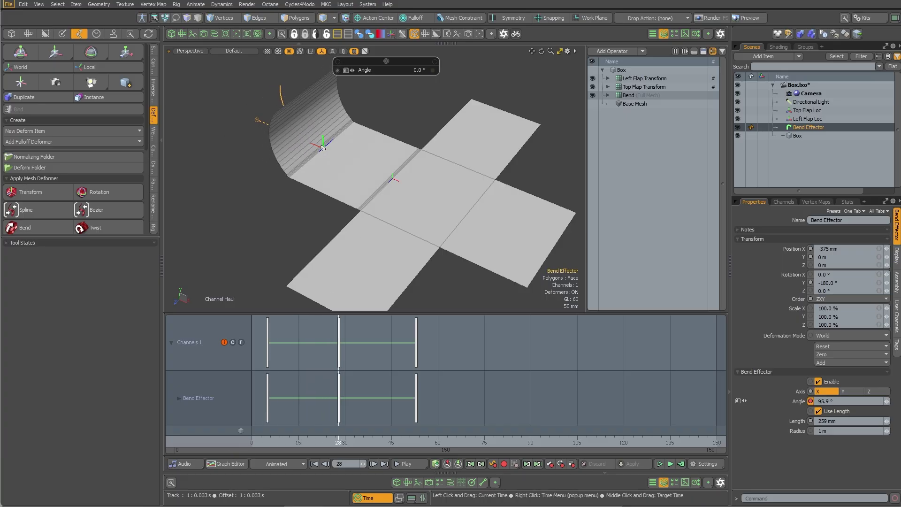
pyautogui.moveTo(409, 441); pyautogui.dragTo(264, 441)
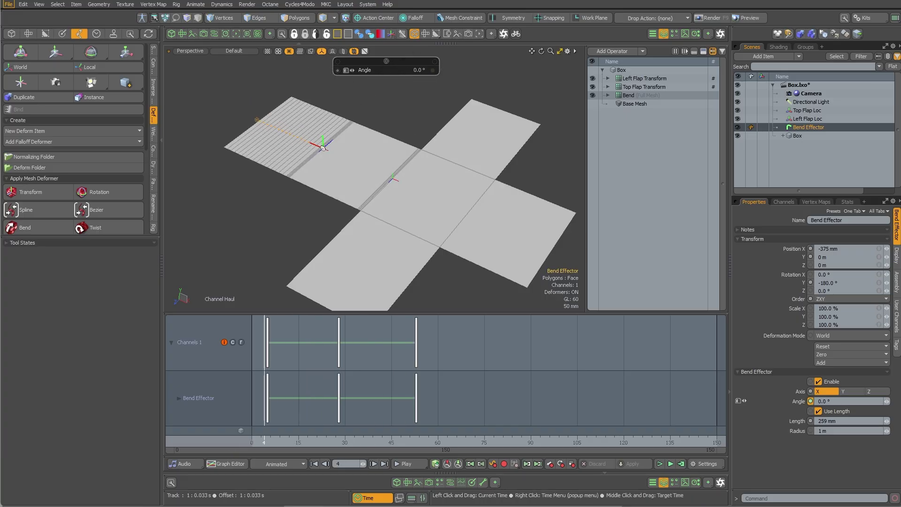
# - Move Top Flap Loc's starting key a few frames earlier and scrub the timeline to review the overlapping bend and fold
pyautogui.click(805, 111)
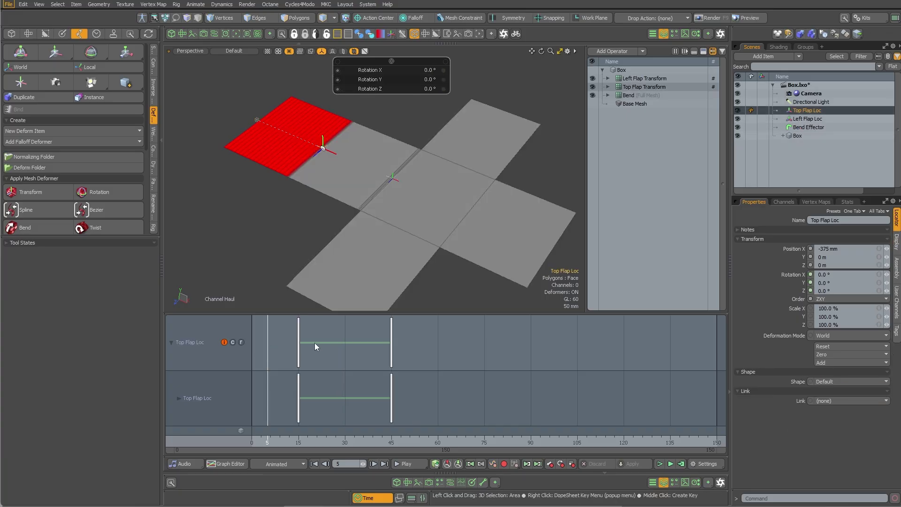
pyautogui.moveTo(298, 340); pyautogui.dragTo(280, 338)
pyautogui.moveTo(268, 441)
pyautogui.mouseDown()
pyautogui.moveTo(443, 441)
pyautogui.moveTo(332, 441)
pyautogui.mouseUp()
pyautogui.press('Escape')
pyautogui.press('Escape')
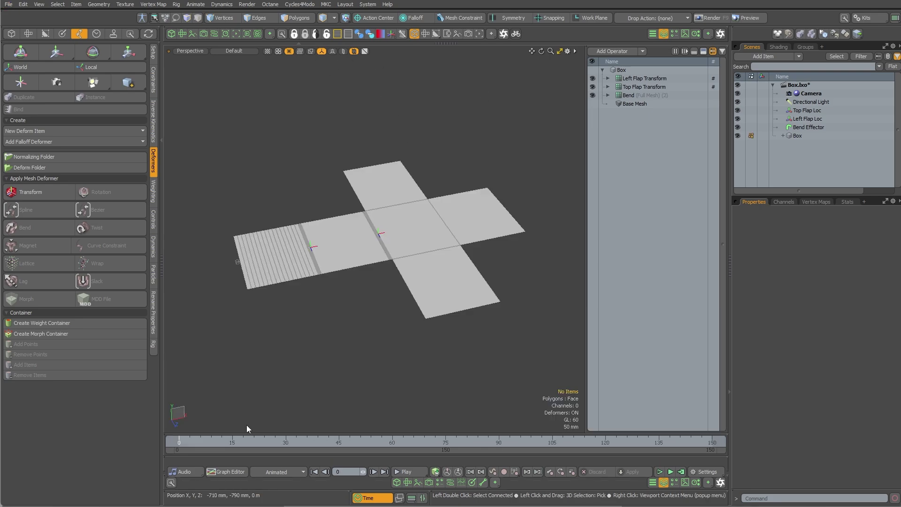
pyautogui.moveTo(204, 441); pyautogui.dragTo(178, 441)
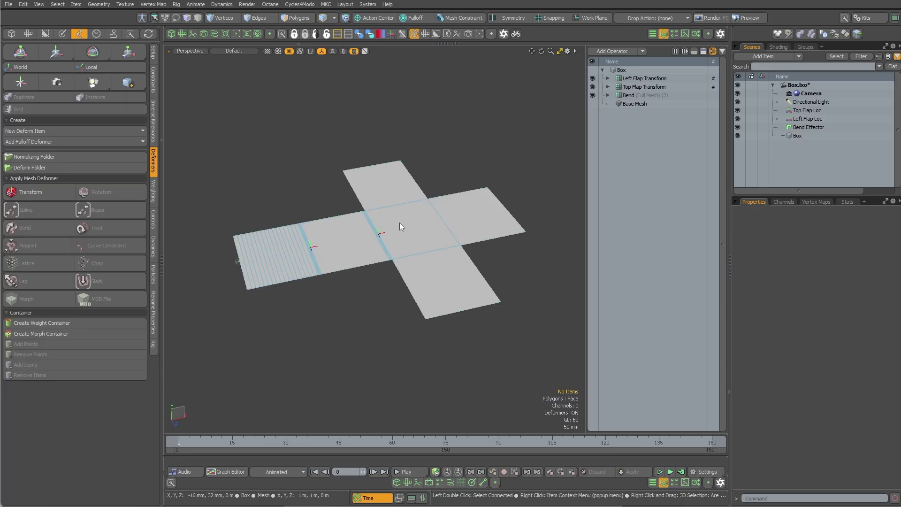
pyautogui.moveTo(196, 441)
pyautogui.mouseDown()
pyautogui.moveTo(363, 441)
pyautogui.moveTo(178, 441)
pyautogui.mouseUp()
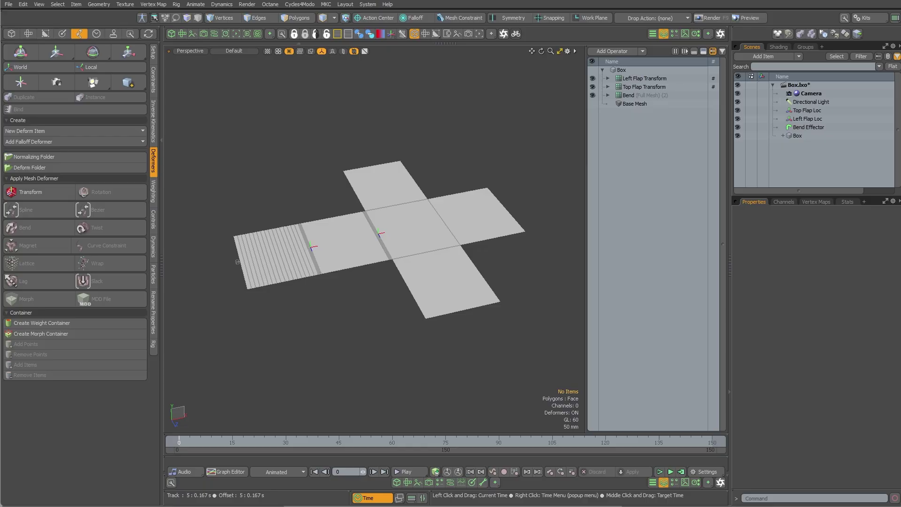
# - Add a Transform deformer that influences the entire Box mesh and display its deformer properties
pyautogui.click(418, 225)
pyautogui.click(35, 193)
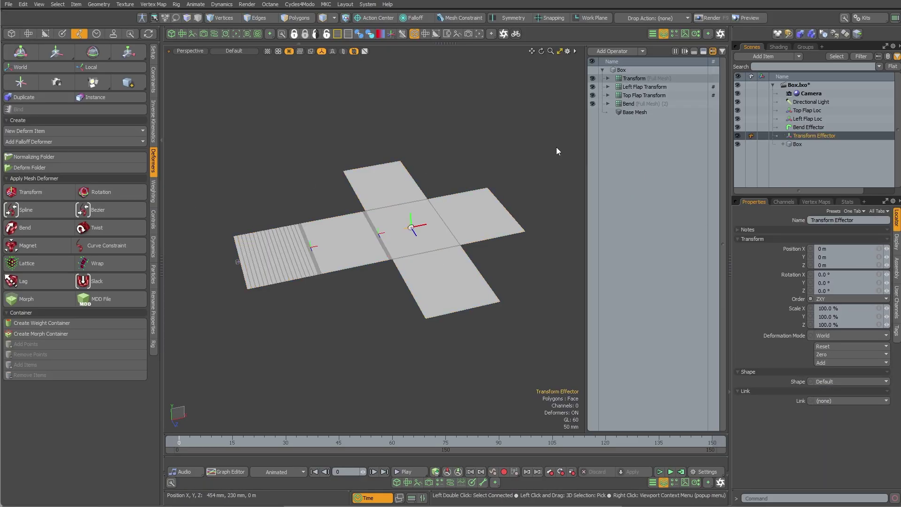
pyautogui.click(632, 78)
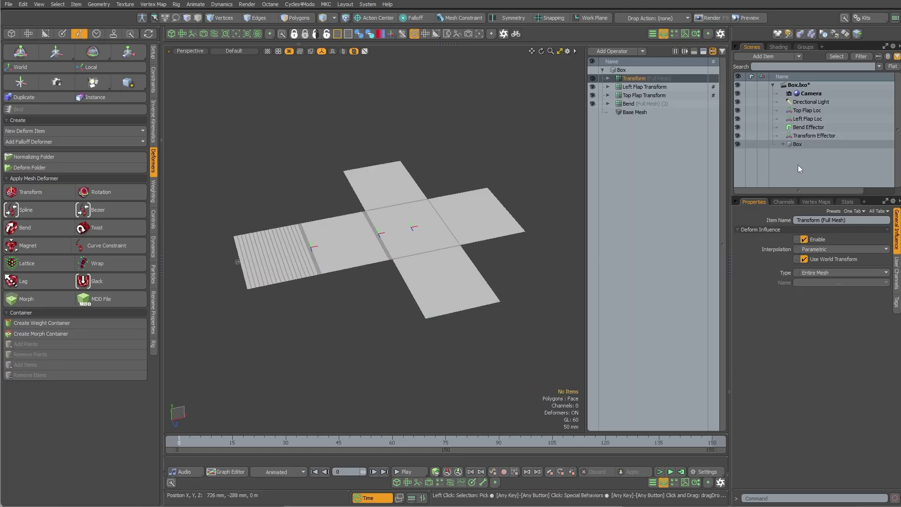
# - Place the new Transform Effector above Bend Effector in the item list and rename it Entire Mesh
pyautogui.click(806, 136)
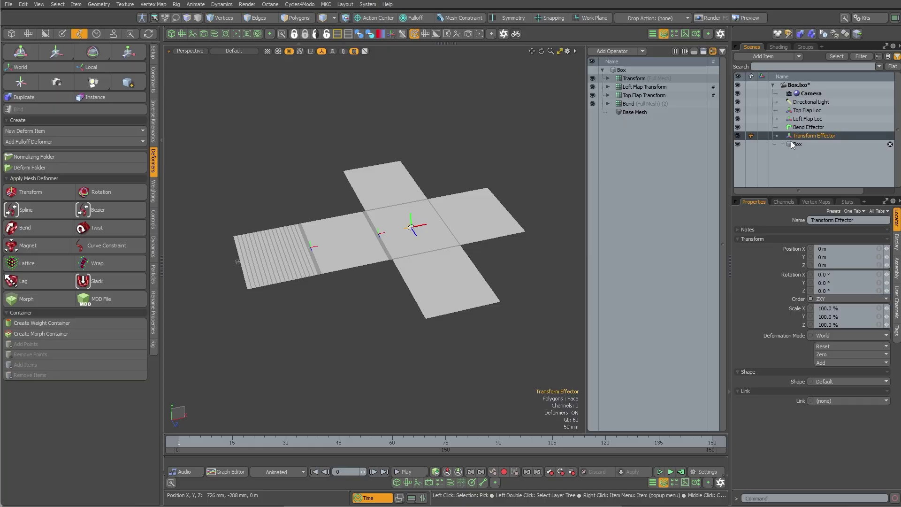
pyautogui.moveTo(805, 124); pyautogui.dragTo(804, 126)
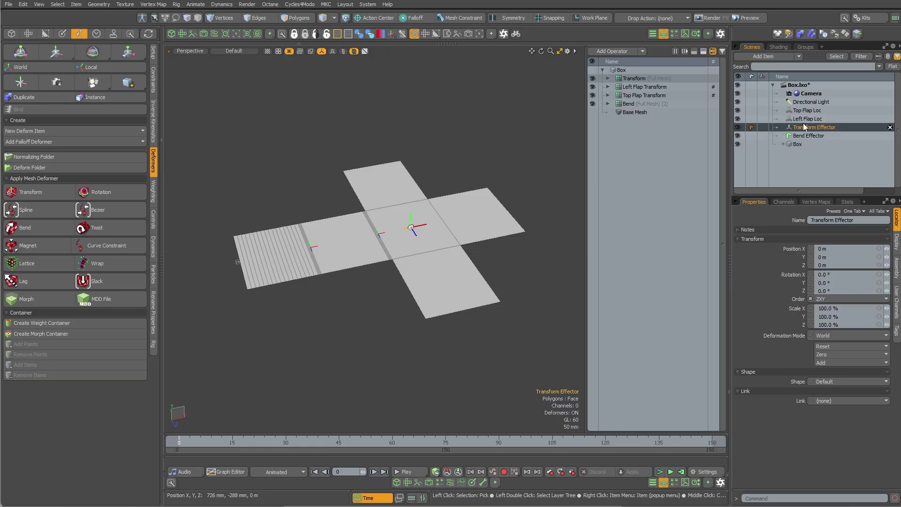
pyautogui.doubleClick(808, 127)
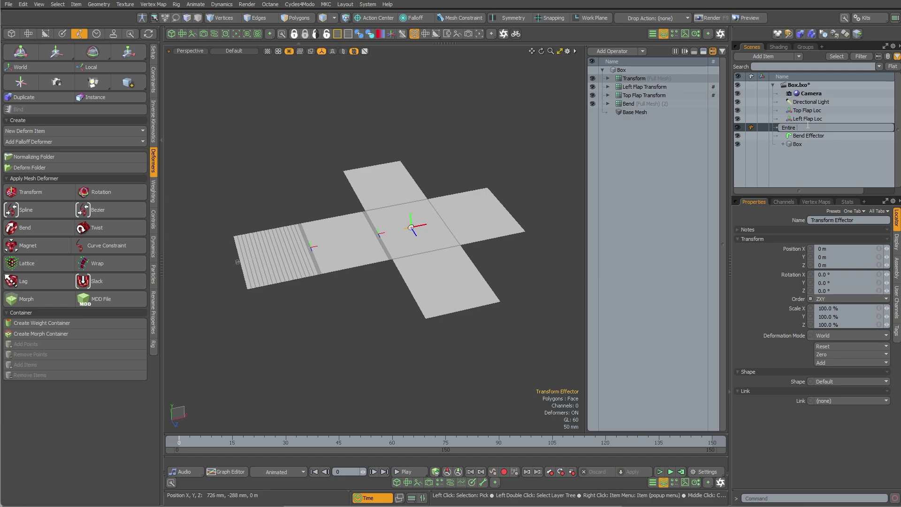
pyautogui.press('Return')
pyautogui.click(390, 287)
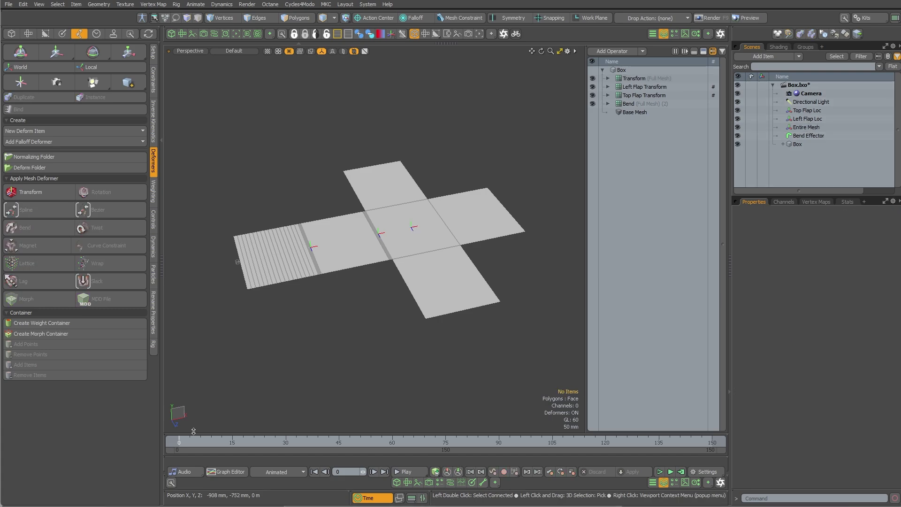
# - Try moving the Entire Mesh effector to 178 mm on X and 654 mm on Y, scrubbing the animation to check it
pyautogui.moveTo(179, 441)
pyautogui.mouseDown()
pyautogui.moveTo(265, 442)
pyautogui.moveTo(179, 441)
pyautogui.mouseUp()
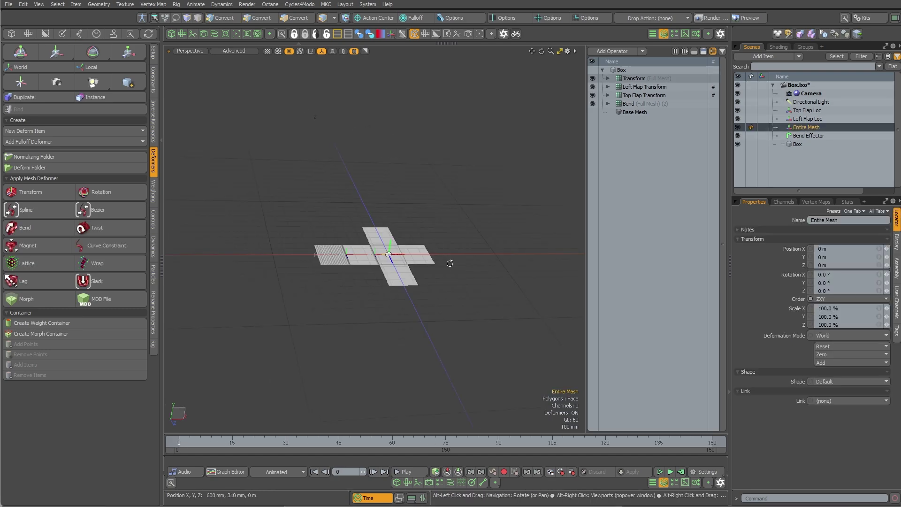
pyautogui.keyDown('ctrl'); pyautogui.keyDown('alt'); pyautogui.moveTo(451, 260); pyautogui.dragTo(421, 261); pyautogui.keyUp('alt'); pyautogui.keyUp('ctrl')
pyautogui.keyDown('alt'); pyautogui.keyDown('shift'); pyautogui.moveTo(422, 261); pyautogui.dragTo(448, 95); pyautogui.keyUp('shift'); pyautogui.keyUp('alt')
pyautogui.press('w')
pyautogui.keyDown('alt'); pyautogui.keyDown('shift'); pyautogui.moveTo(455, 110); pyautogui.dragTo(406, 196); pyautogui.keyUp('shift'); pyautogui.keyUp('alt')
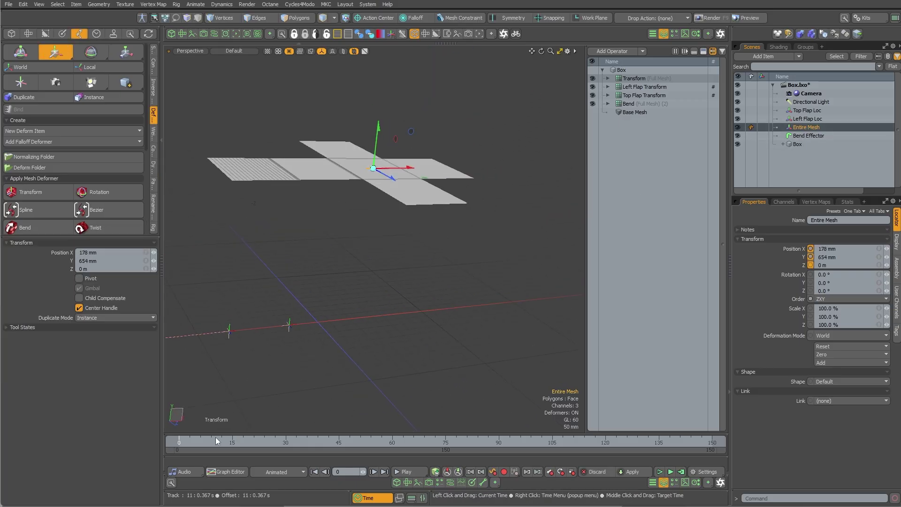
pyautogui.moveTo(200, 442); pyautogui.dragTo(178, 442)
# - Try rotating the Entire Mesh effector 34° on X and scaling it uniformly to 229.5%
pyautogui.press('e')
pyautogui.keyDown('alt'); pyautogui.moveTo(432, 205); pyautogui.dragTo(456, 173); pyautogui.keyUp('alt')
pyautogui.press('r')
pyautogui.scroll(-5, 459, 181)
pyautogui.moveTo(182, 441)
pyautogui.mouseDown()
pyautogui.moveTo(477, 442)
pyautogui.moveTo(179, 442)
pyautogui.mouseUp()
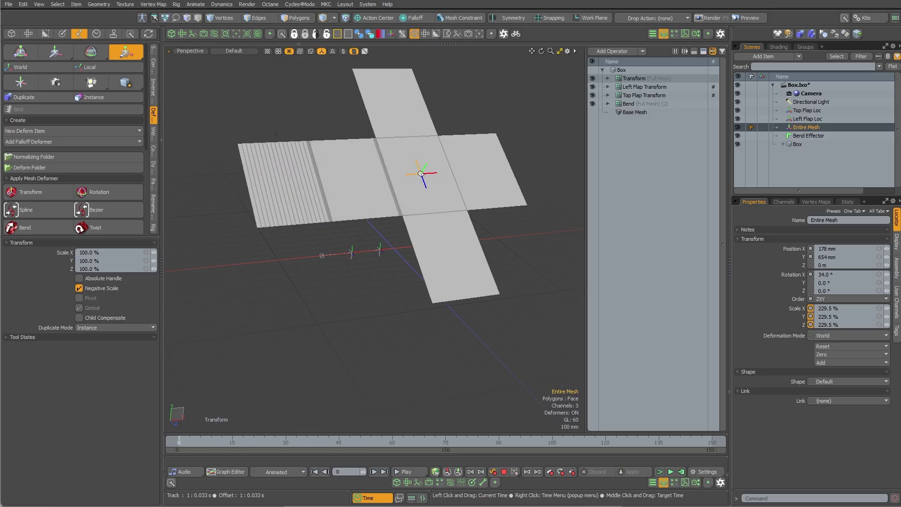
# - Undo the trial scaling, rotation and move of the Entire Mesh effector
pyautogui.hotkey('ctrl', 'z')
pyautogui.hotkey('ctrl', 'z')
pyautogui.hotkey('ctrl', 'z')
pyautogui.hotkey('ctrl', 'z')
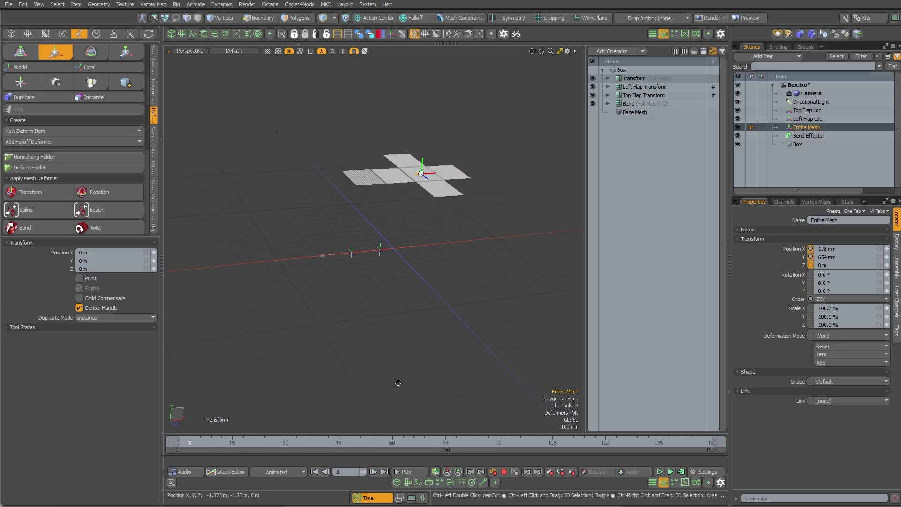
pyautogui.hotkey('ctrl', 'z')
# - Try moving the Box mesh item itself to X -670 mm, Y 1.24 m and rotating it -47° on Y
pyautogui.click(415, 269)
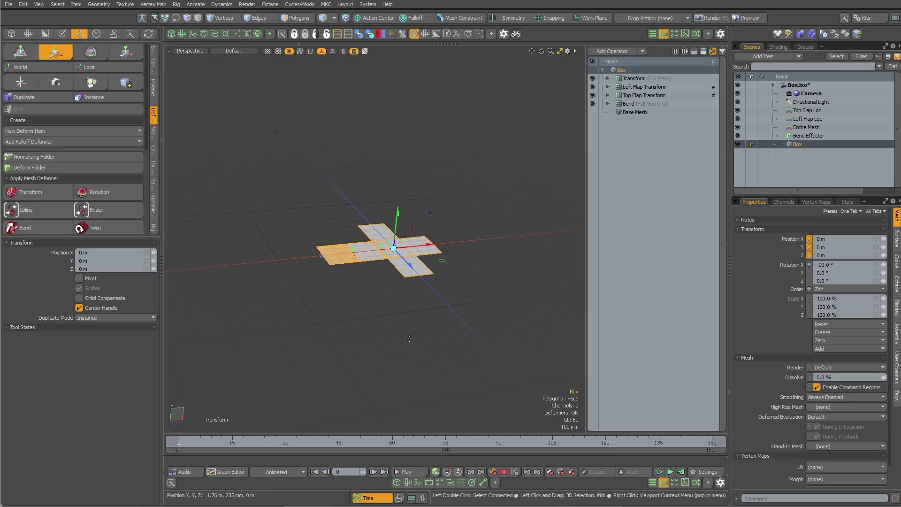
pyautogui.moveTo(445, 329); pyautogui.dragTo(401, 254)
pyautogui.press('e')
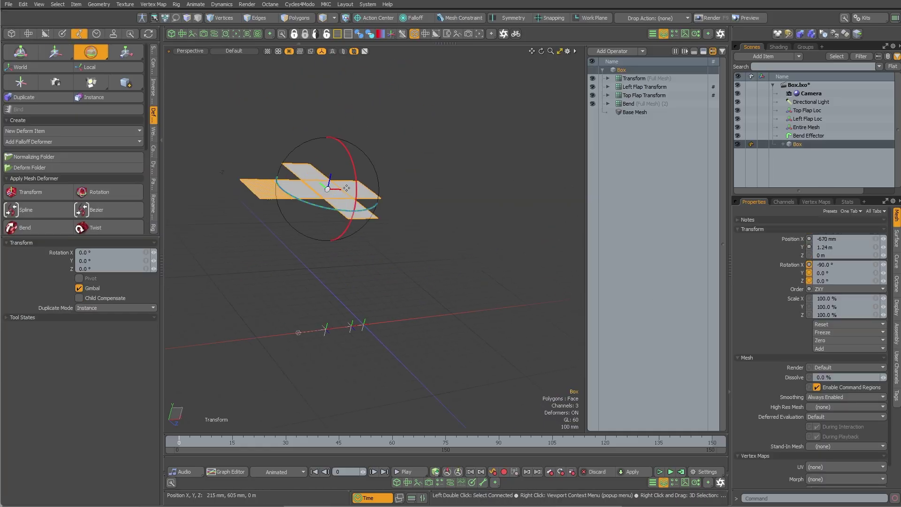
pyautogui.click(356, 188)
pyautogui.moveTo(325, 199); pyautogui.dragTo(281, 206)
# - Try scaling the Box mesh item uniformly to 189.5% and scrub the timeline to check the deformation
pyautogui.press('r')
pyautogui.moveTo(270, 251); pyautogui.dragTo(354, 277)
pyautogui.press('space')
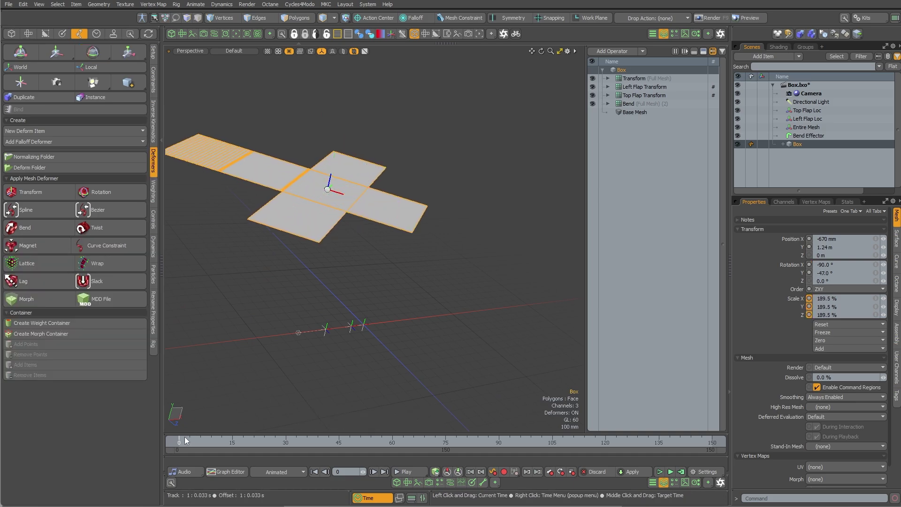
pyautogui.moveTo(185, 442)
pyautogui.mouseDown()
pyautogui.moveTo(456, 443)
pyautogui.moveTo(179, 442)
pyautogui.mouseUp()
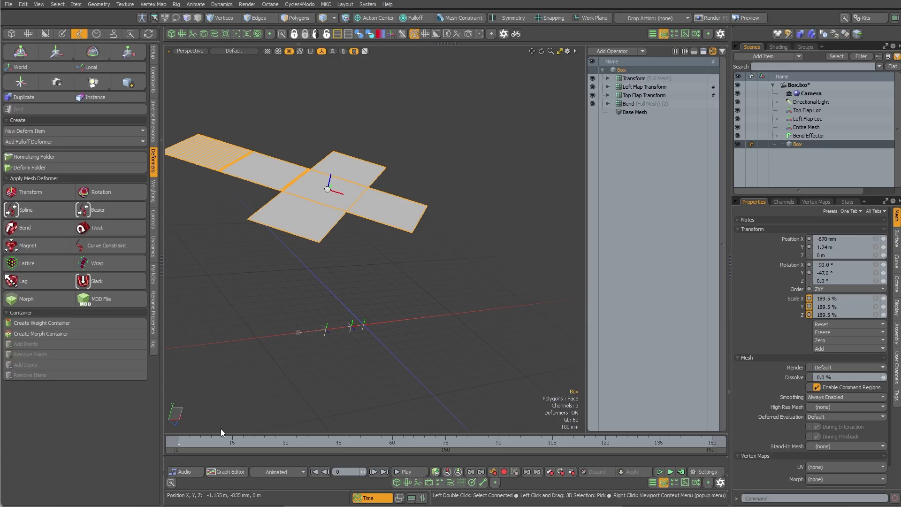
# - Undo the trial scale, rotation and move of the Box mesh item
pyautogui.hotkey('ctrl', 'z')
pyautogui.hotkey('ctrl', 'z')
pyautogui.hotkey('ctrl', 'z')
pyautogui.hotkey('ctrl', 'z')
pyautogui.hotkey('ctrl', 'z')
pyautogui.hotkey('ctrl', 'z')
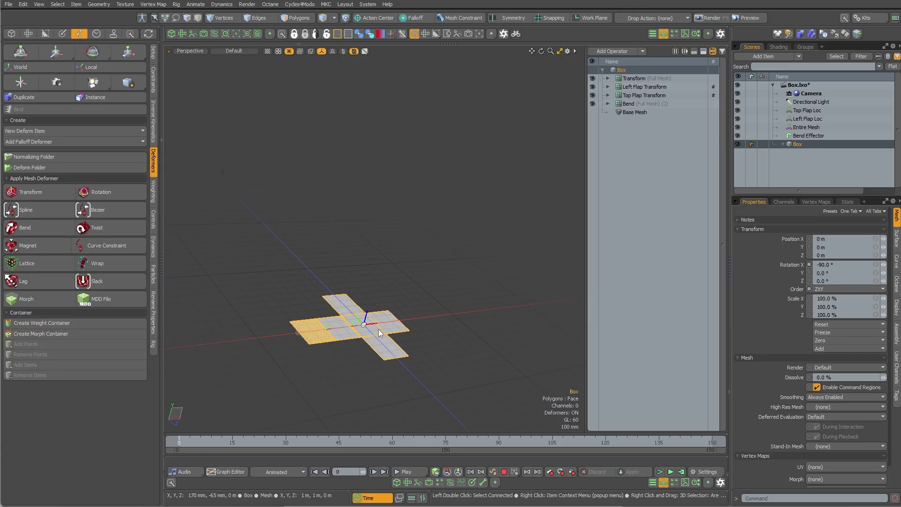
# - Rotate the Entire Mesh effector 56° on Y
pyautogui.click(816, 128)
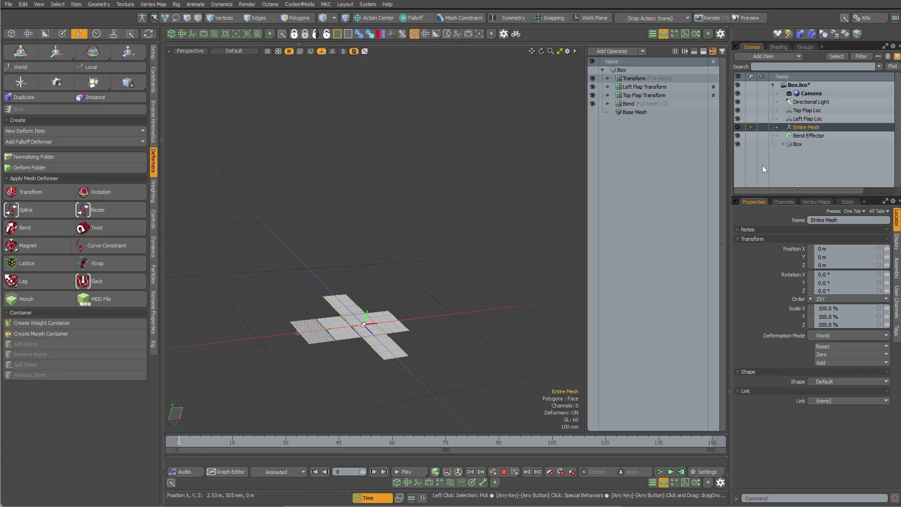
pyautogui.press('y')
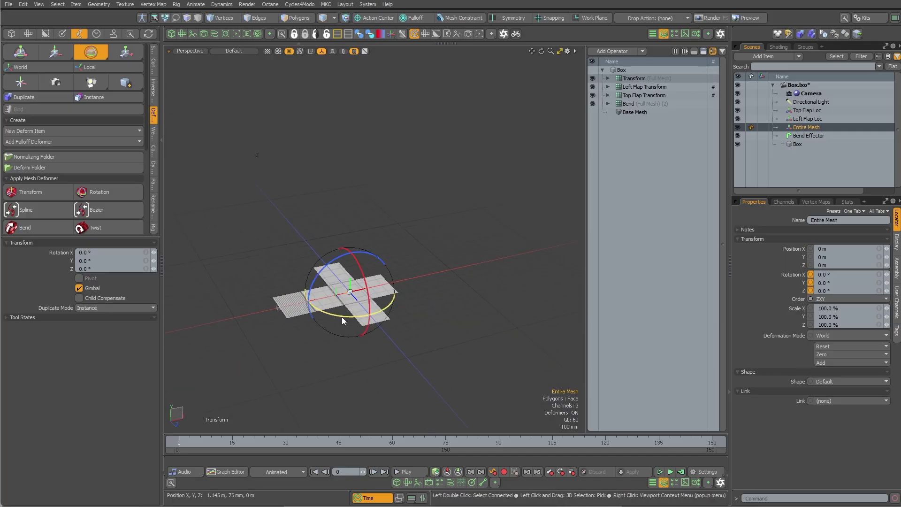
pyautogui.moveTo(341, 316); pyautogui.dragTo(382, 310)
pyautogui.press('space')
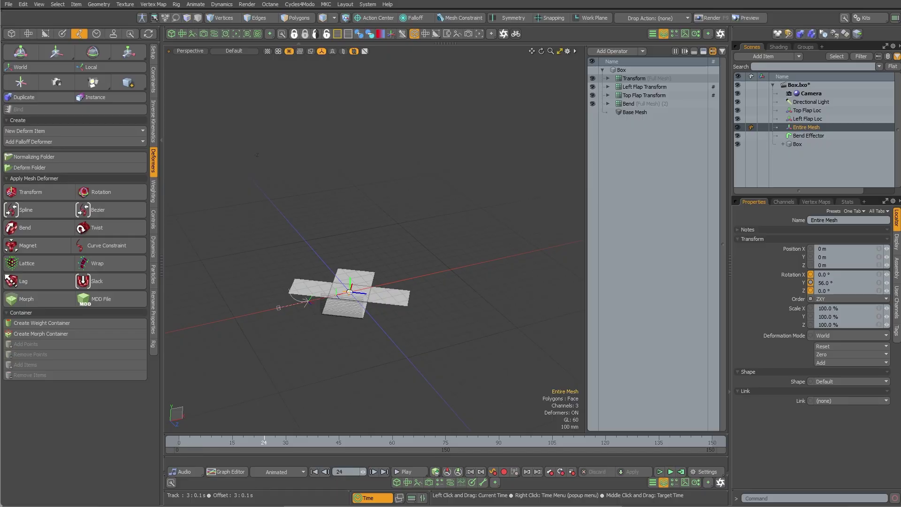